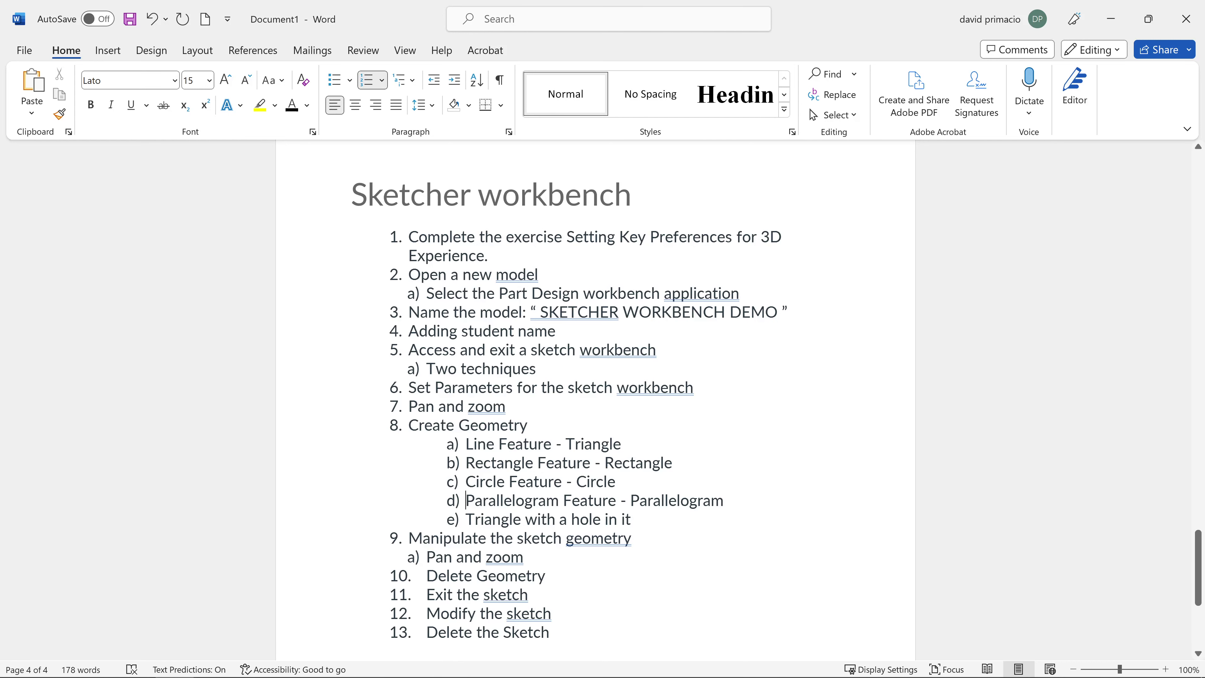
Highlight the 'Line Feature' item in the Word checklist, then switch to the 3DEXPERIENCE window
{"action": "left_click_drag", "start_coordinate": [622, 444], "coordinate": [466, 444]}
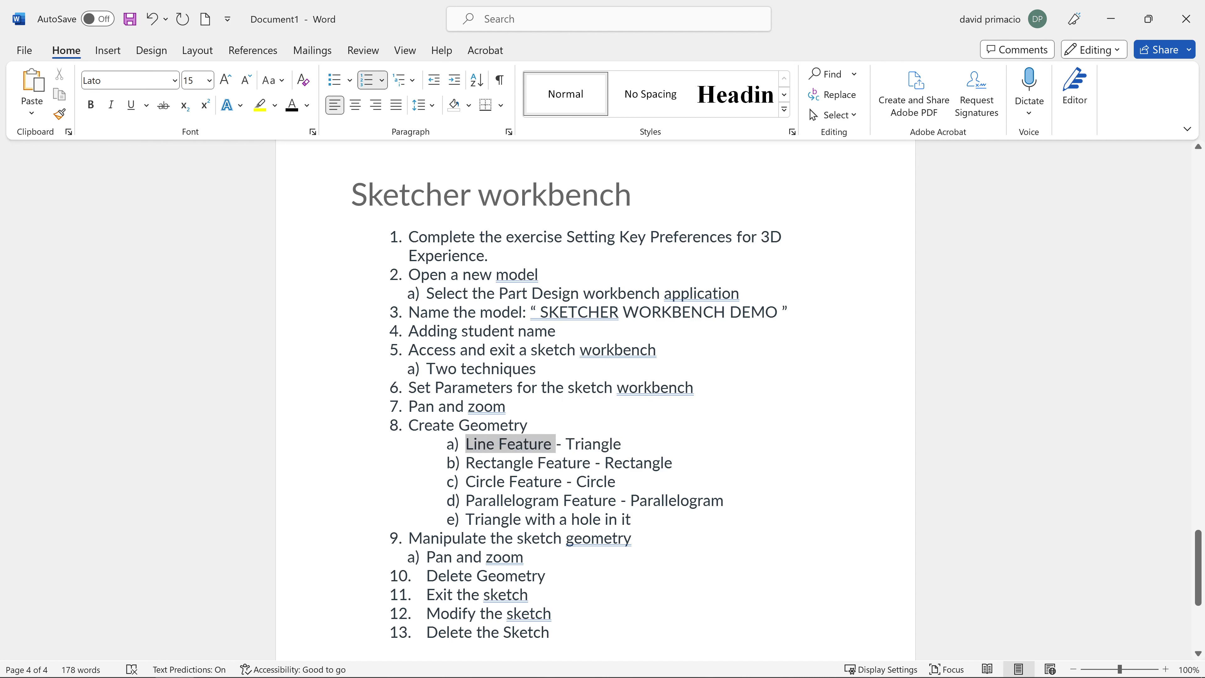
{"action": "left_click", "coordinate": [395, 538]}
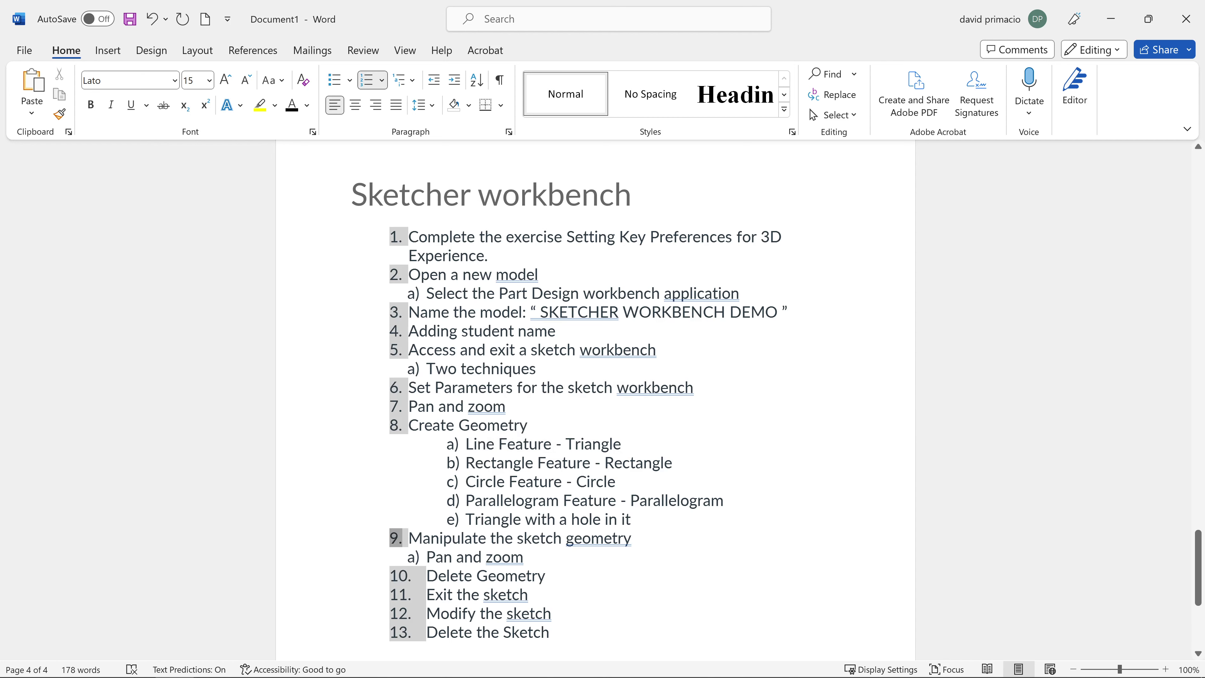
{"action": "key", "text": "alt+Tab"}
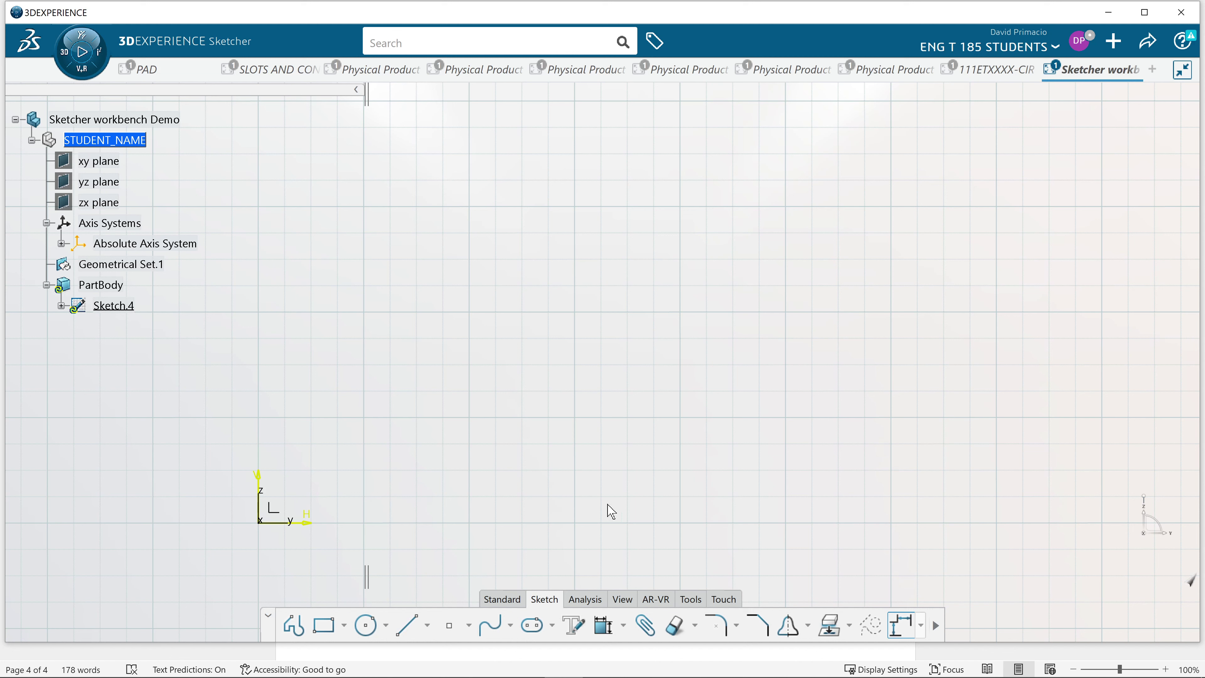
Exit the empty Sketch.4 back to Part Design and select the absolute axis system
{"action": "left_click", "coordinate": [504, 599]}
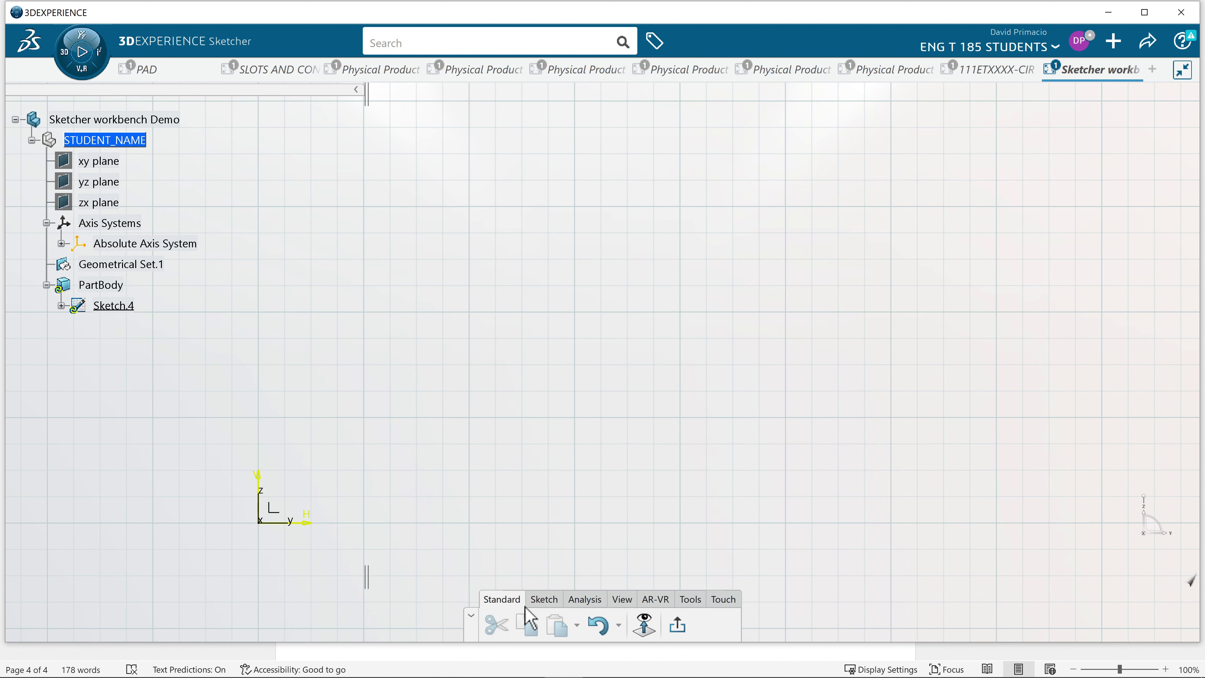
{"action": "left_click", "coordinate": [677, 633]}
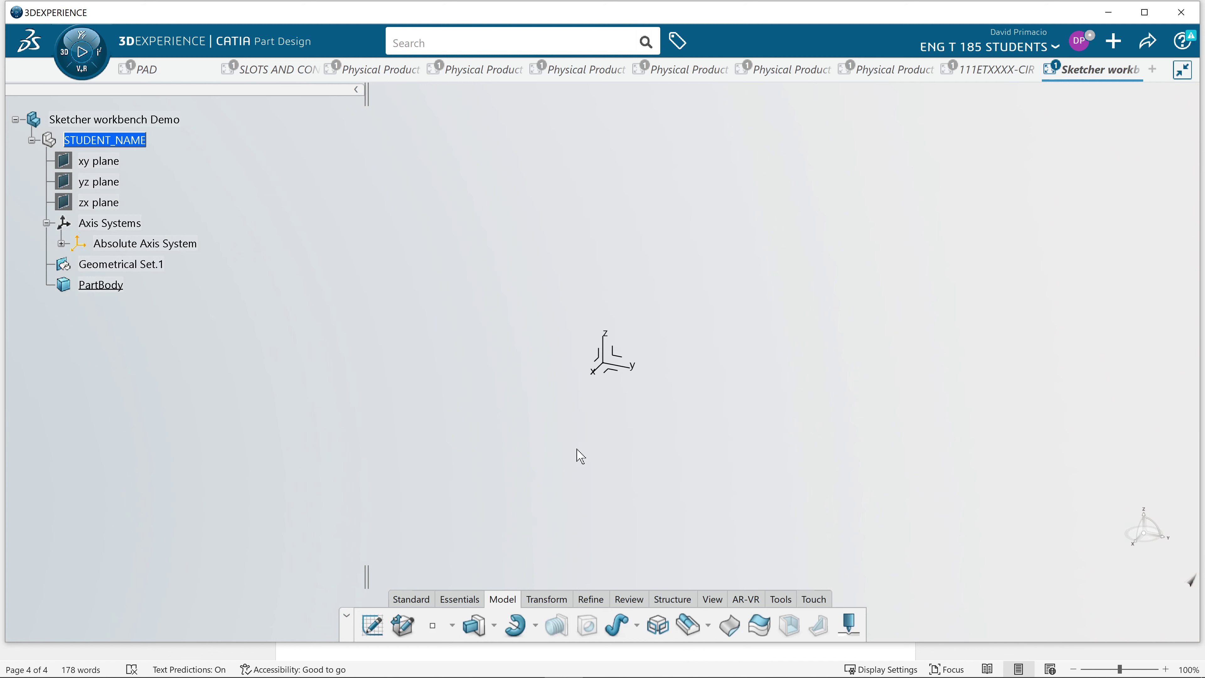
{"action": "left_click", "coordinate": [622, 358]}
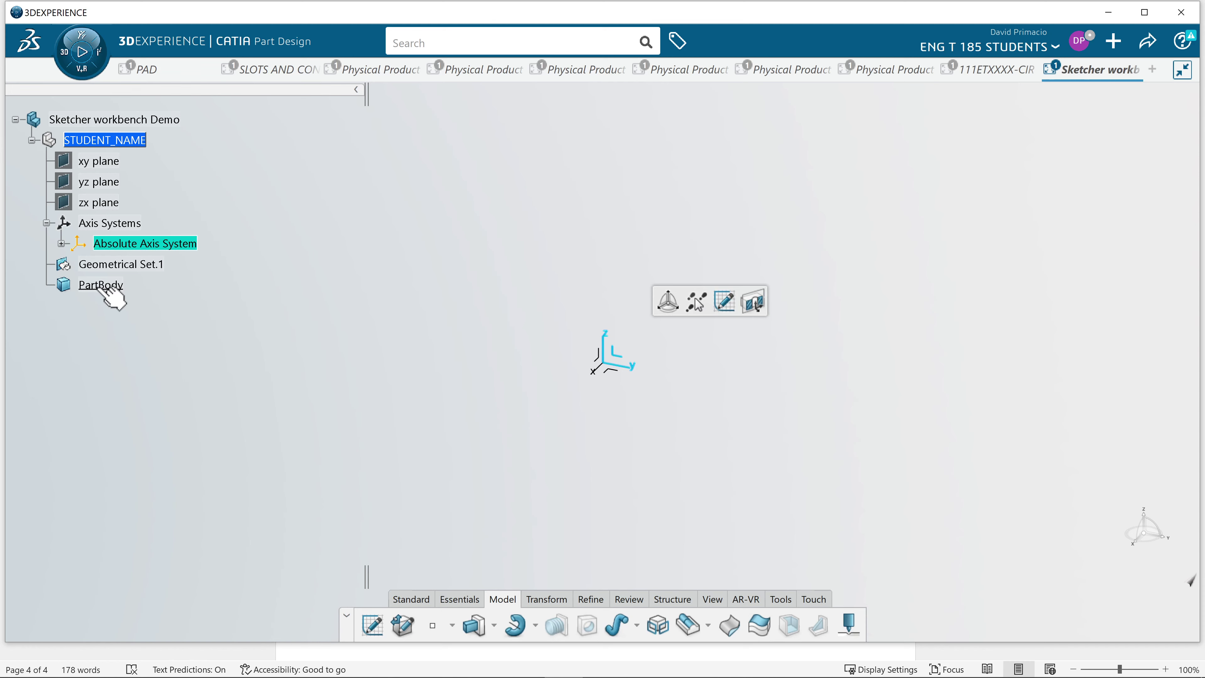
Define PartBody as the work object and start Sketch.5 on the absolute axis system
{"action": "right_click", "coordinate": [118, 286]}
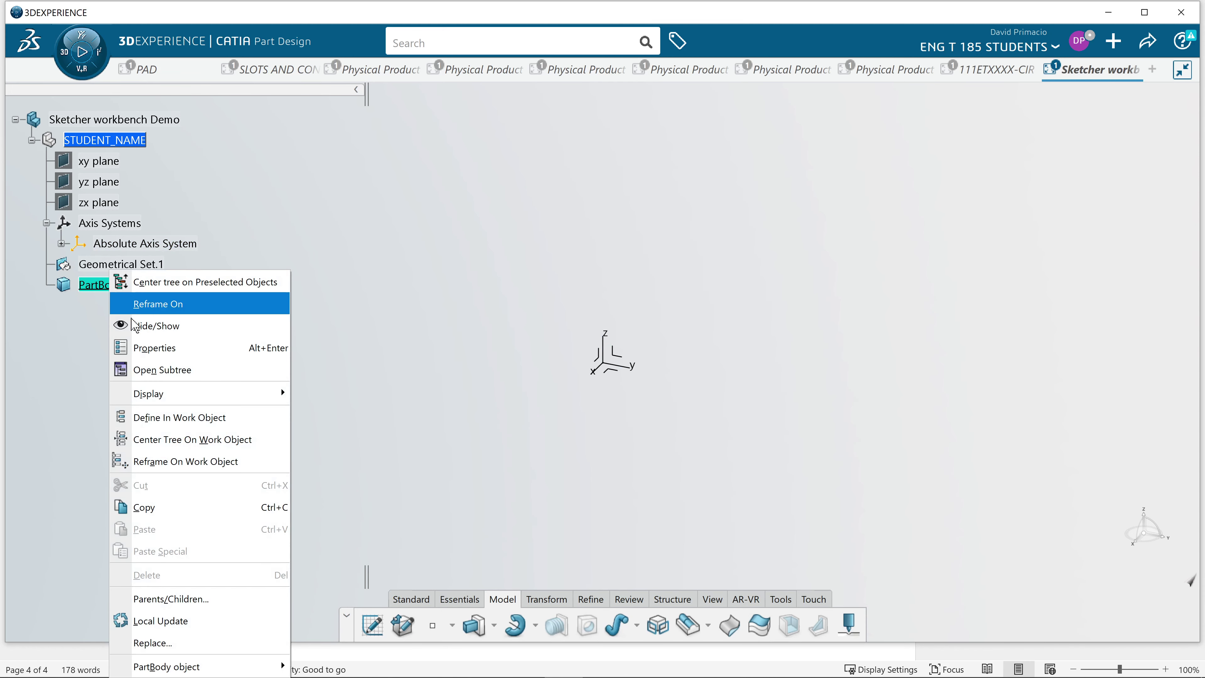
{"action": "left_click", "coordinate": [246, 422]}
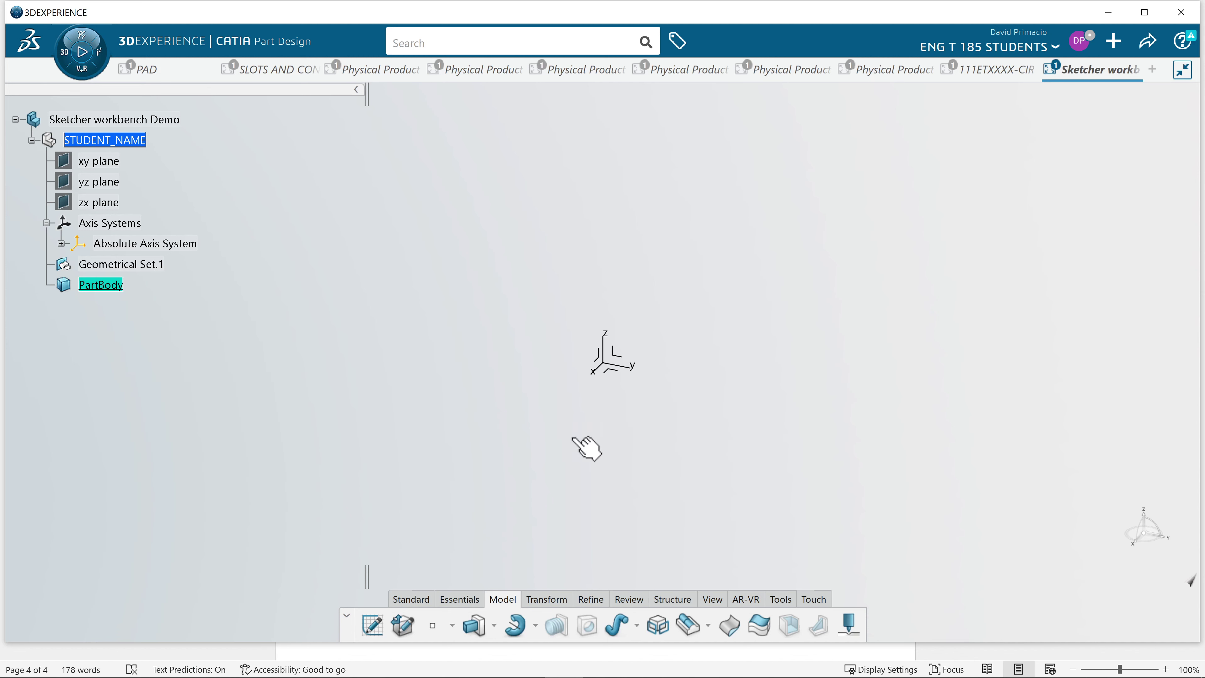
{"action": "left_click", "coordinate": [622, 362]}
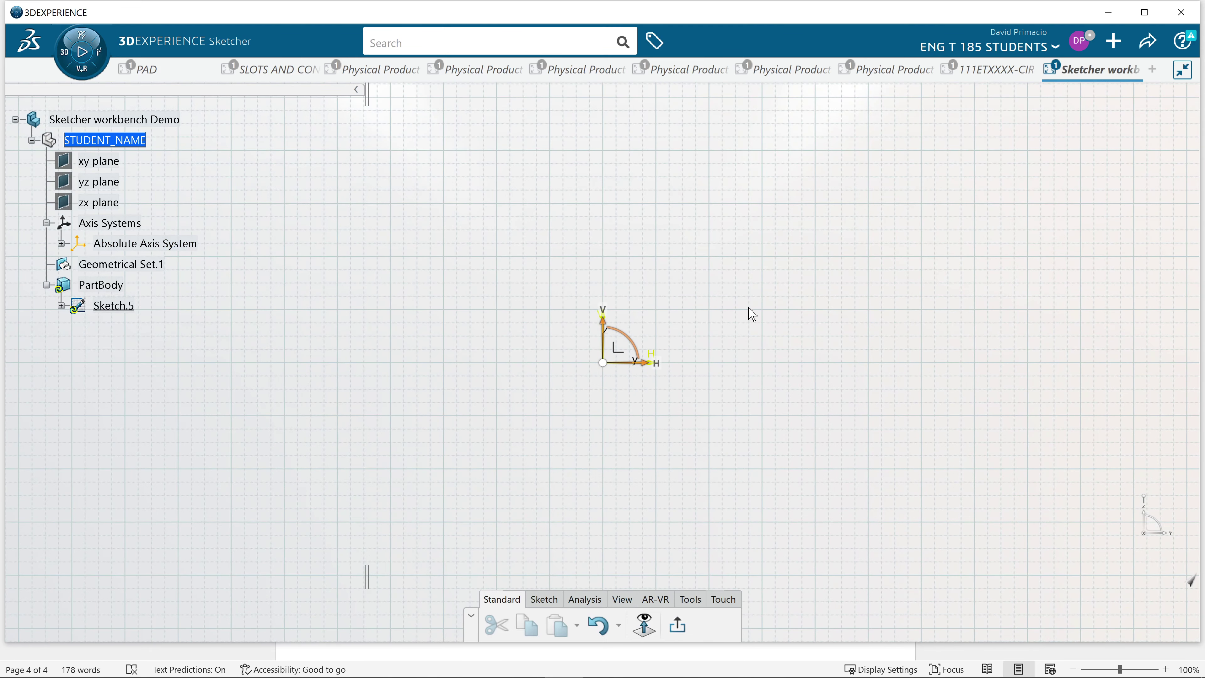
{"action": "mouse_move", "coordinate": [775, 285]}
{"action": "middle_mouse_down"}
{"action": "mouse_move", "coordinate": [729, 332]}
{"action": "mouse_move", "coordinate": [619, 401]}
{"action": "mouse_move", "coordinate": [457, 466]}
{"action": "mouse_move", "coordinate": [336, 482]}
{"action": "middle_mouse_up"}
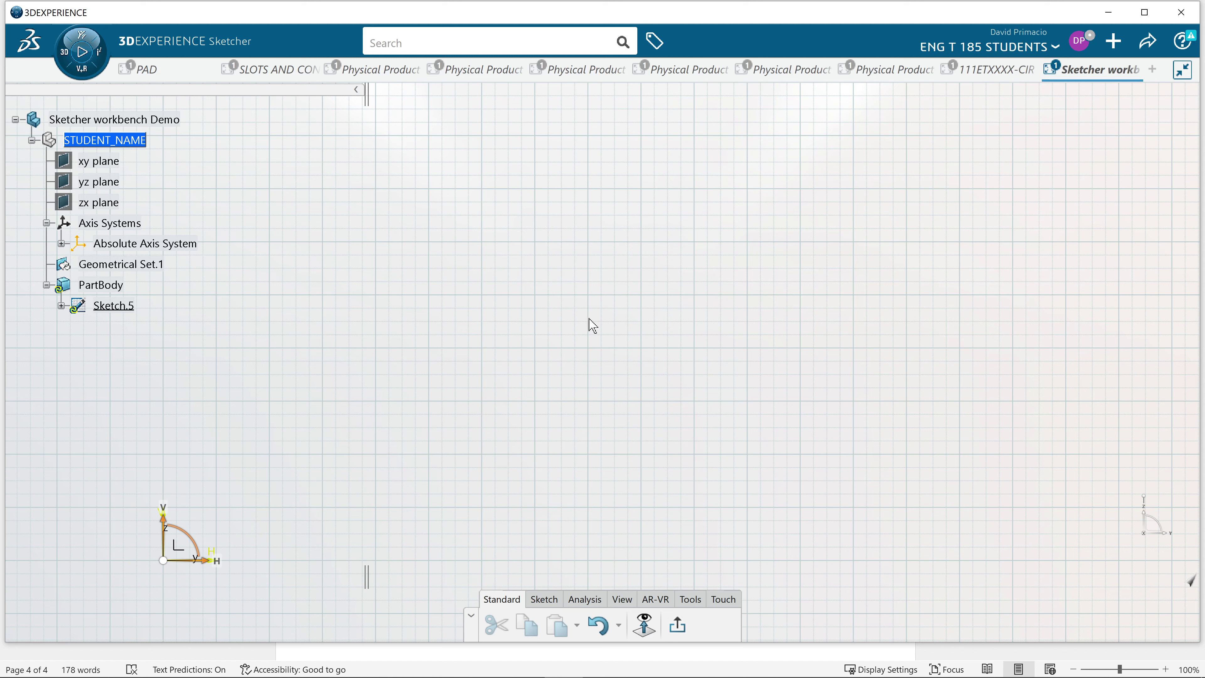
{"action": "middle_click_drag", "start_coordinate": [379, 479], "coordinate": [344, 498]}
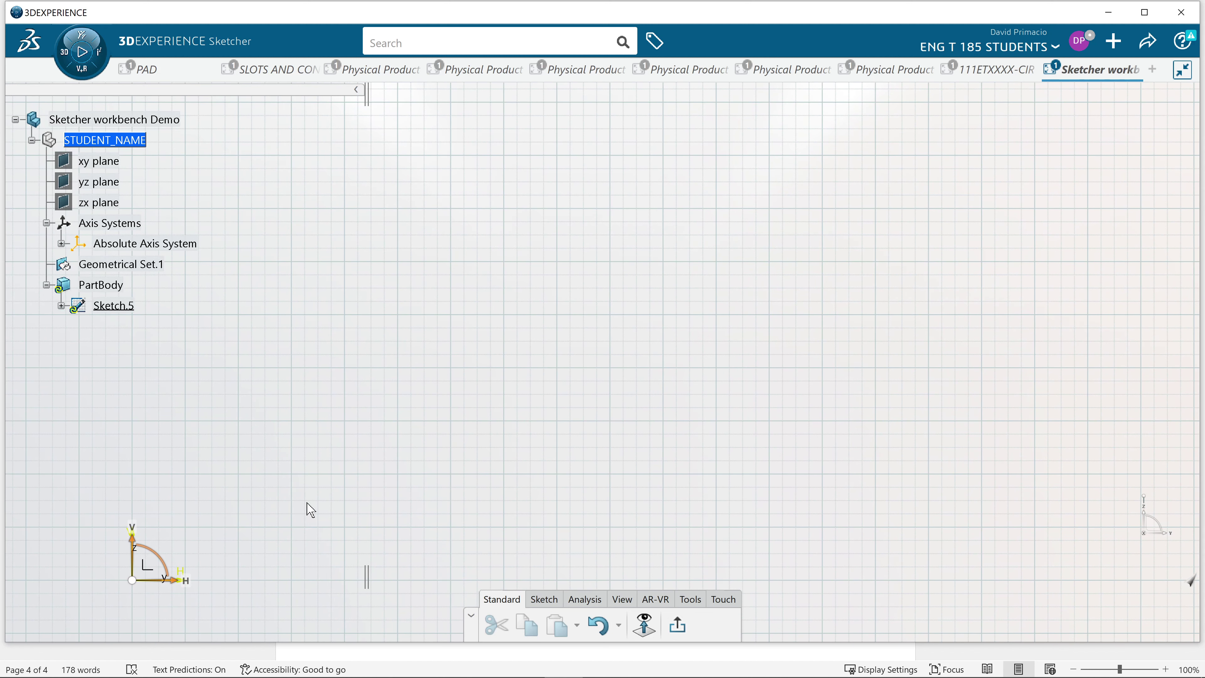
Draw two 2.8284 in lines, one rising 45° to peak (7, 5), one falling to (9, 3)
{"action": "left_click", "coordinate": [542, 605]}
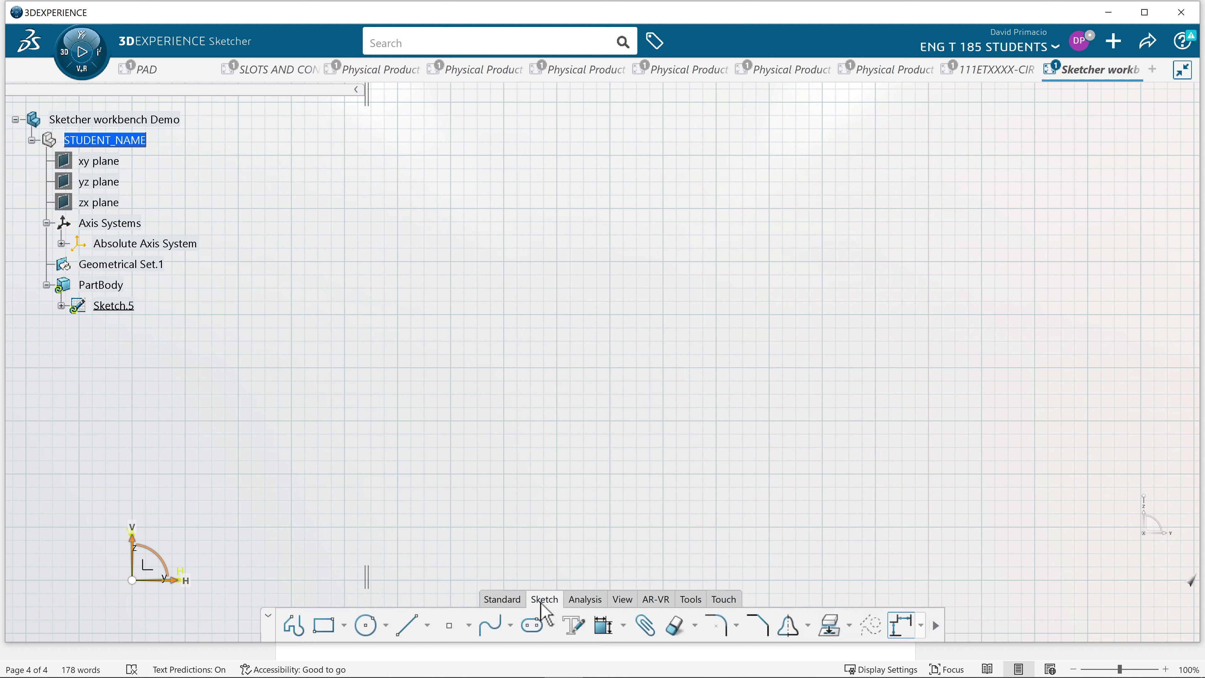
{"action": "left_click", "coordinate": [409, 627]}
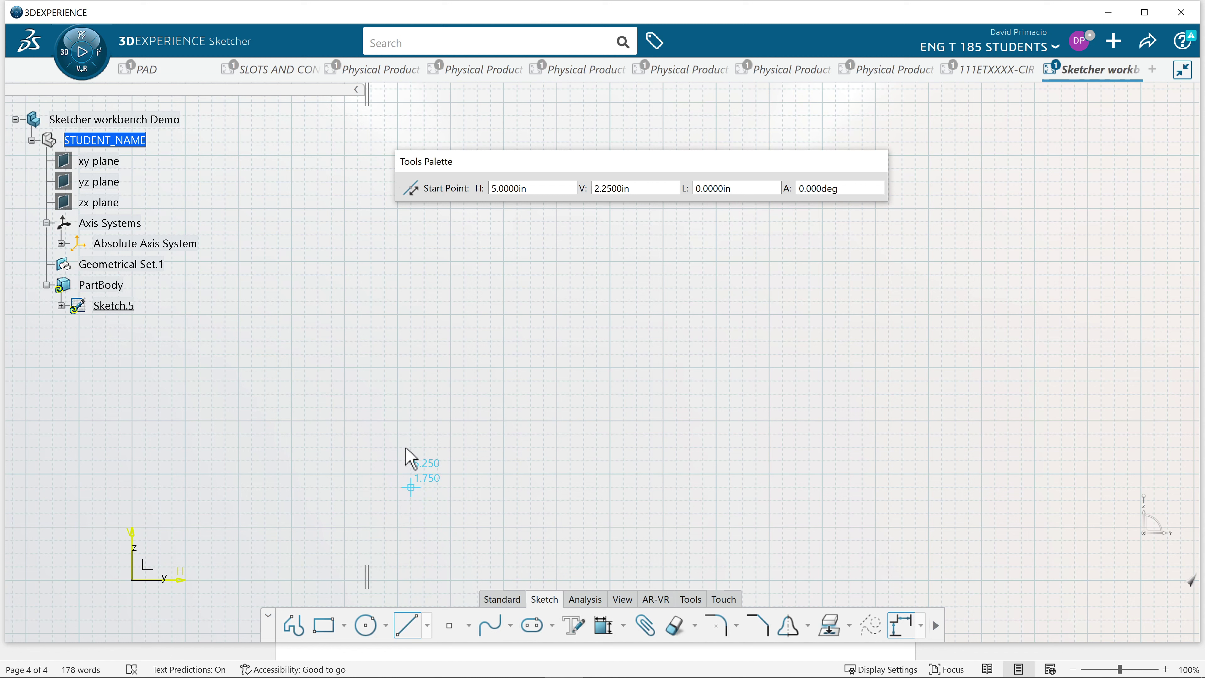
{"action": "left_click", "coordinate": [398, 422]}
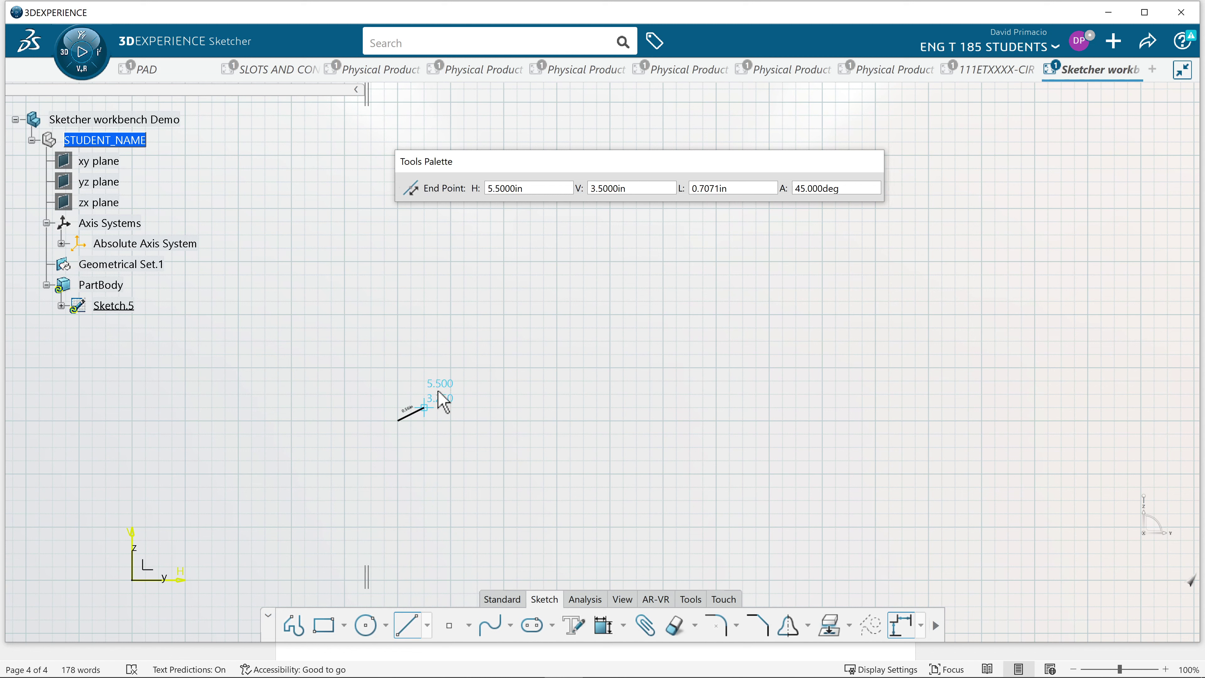
{"action": "left_click", "coordinate": [503, 317]}
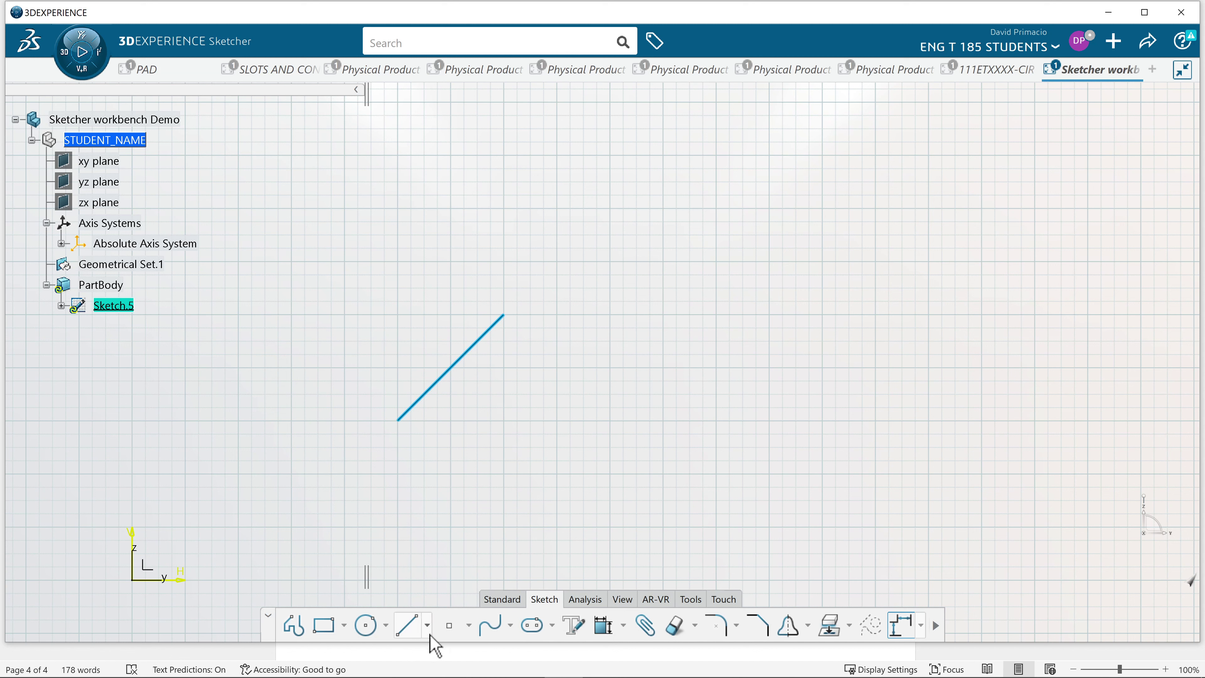
{"action": "left_click", "coordinate": [413, 631]}
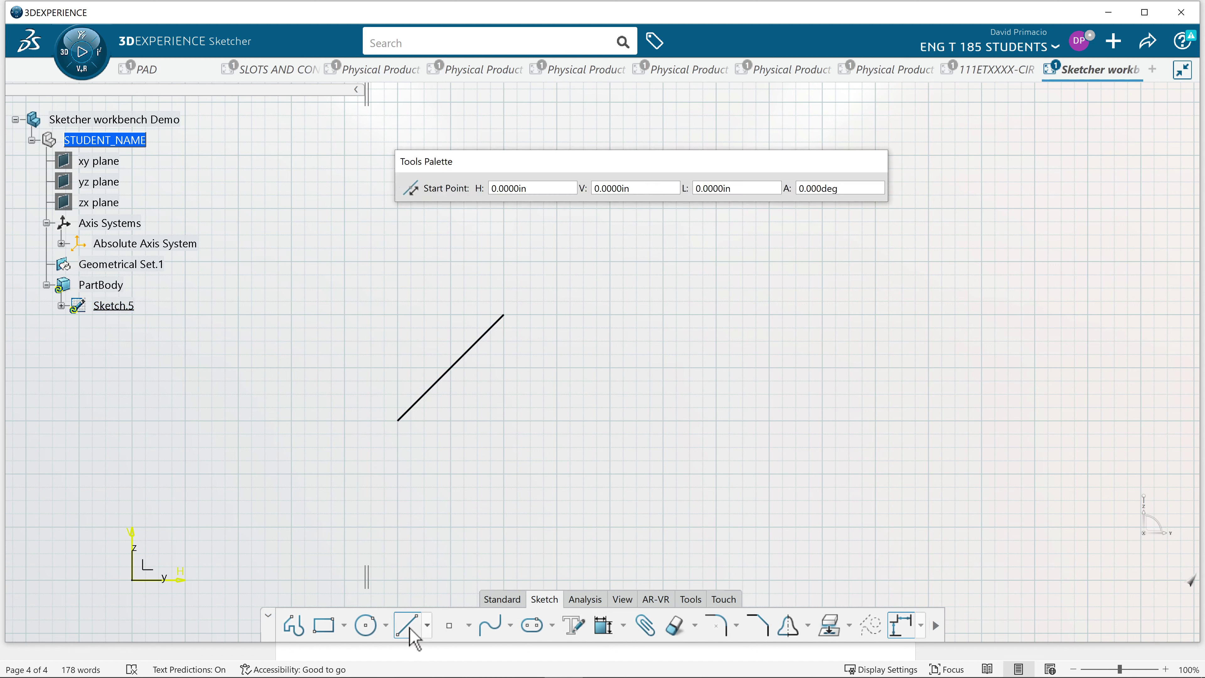
{"action": "left_click", "coordinate": [504, 316]}
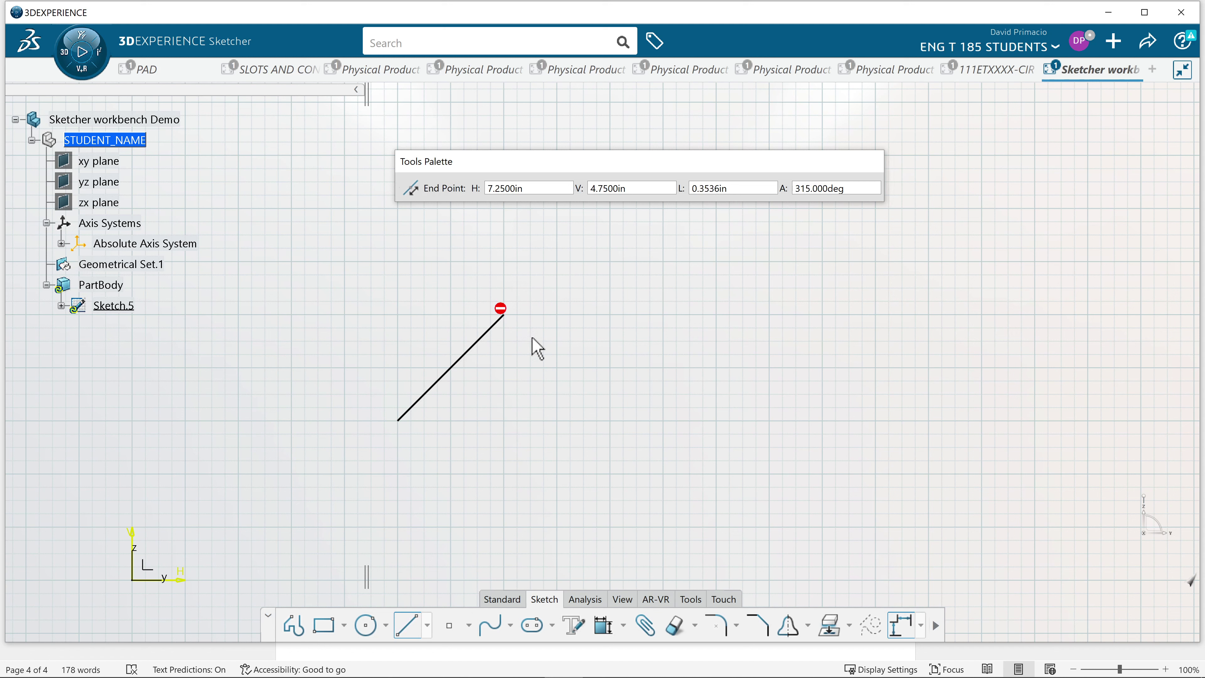
{"action": "left_click", "coordinate": [611, 421]}
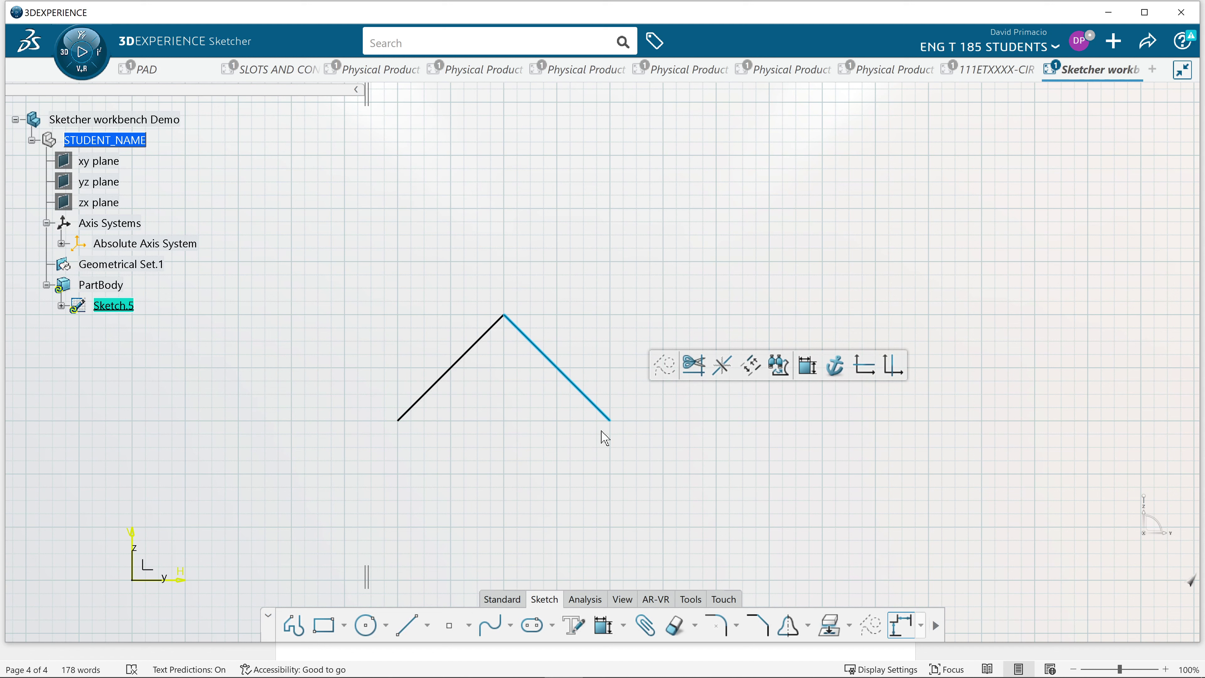
Draw a horizontal base line joining the two open ends, then open Windows search
{"action": "left_click", "coordinate": [407, 625]}
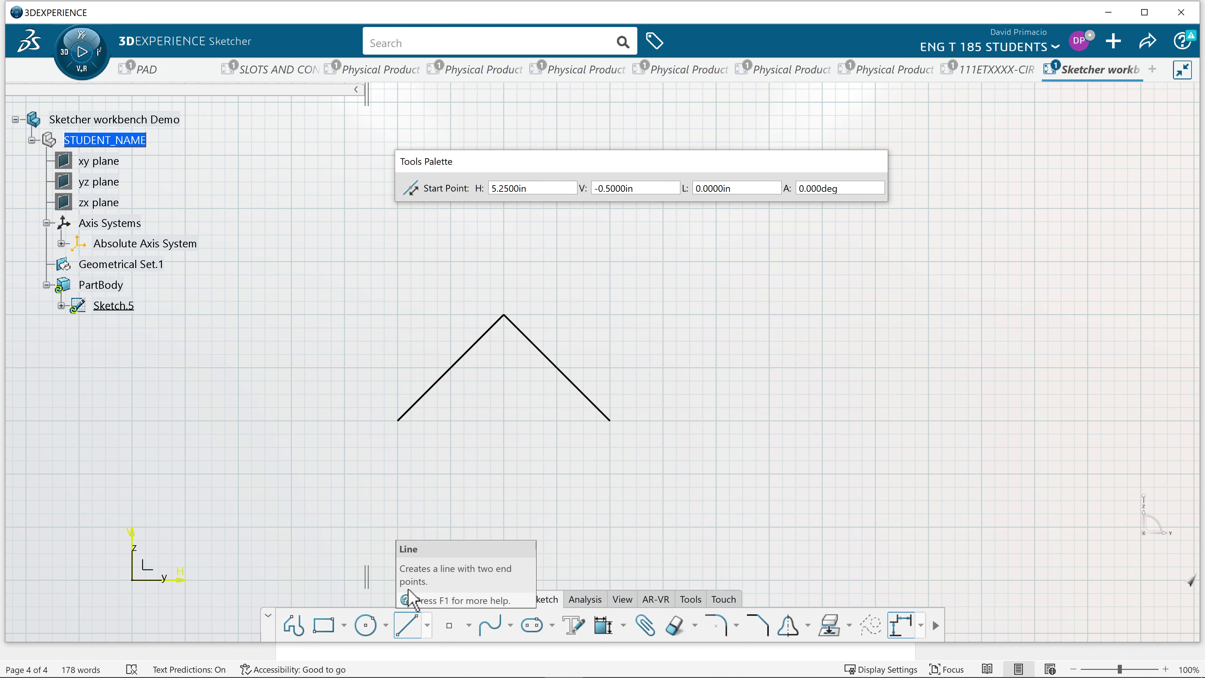
{"action": "left_click", "coordinate": [397, 420]}
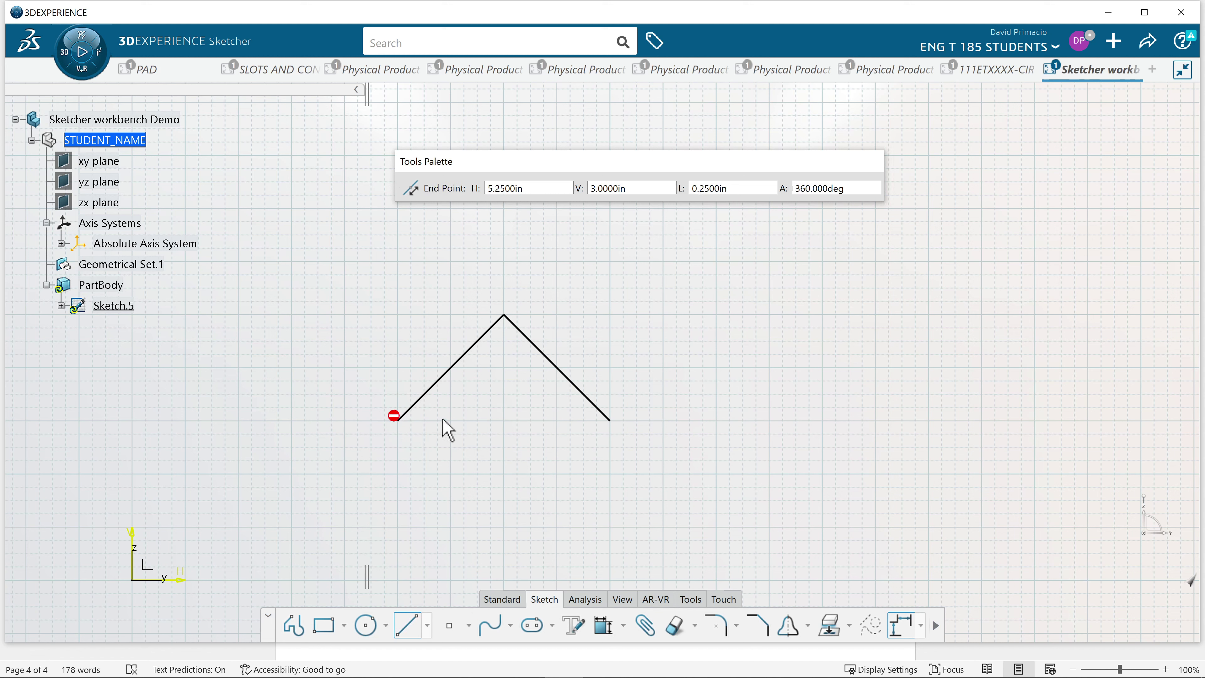
{"action": "left_click", "coordinate": [609, 420]}
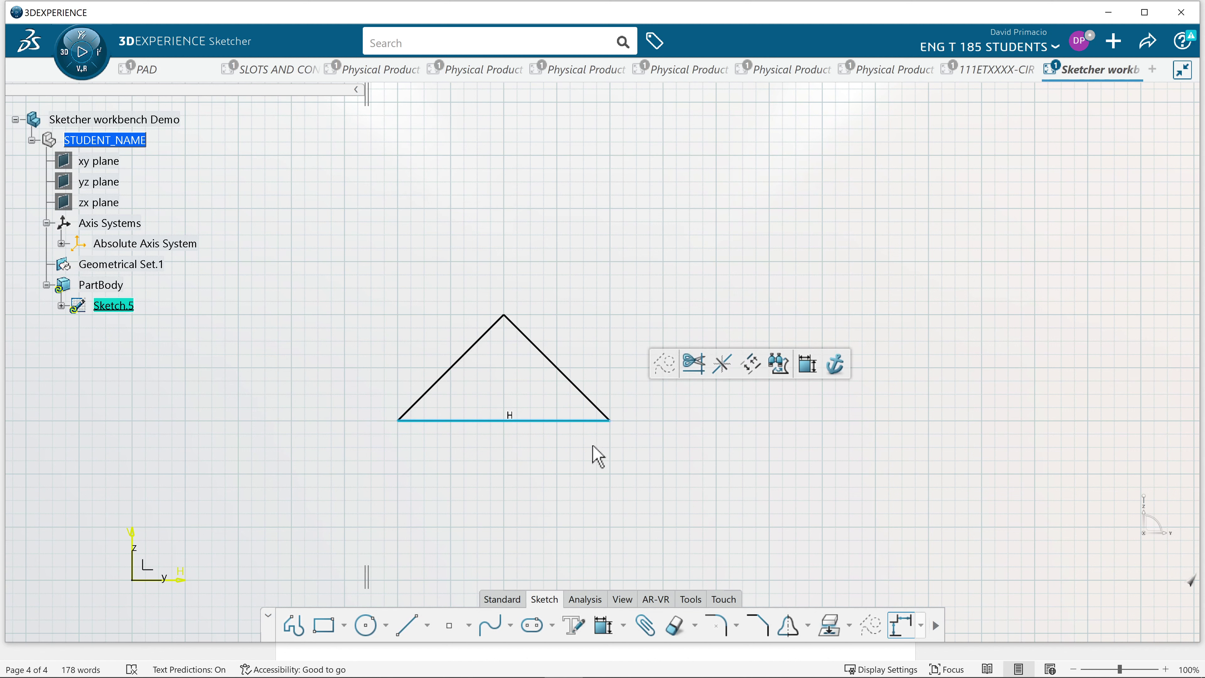
{"action": "left_click", "coordinate": [572, 474]}
{"action": "mouse_move", "coordinate": [568, 473]}
{"action": "middle_mouse_down"}
{"action": "mouse_move", "coordinate": [511, 495]}
{"action": "mouse_move", "coordinate": [495, 476]}
{"action": "mouse_move", "coordinate": [600, 417]}
{"action": "middle_mouse_up"}
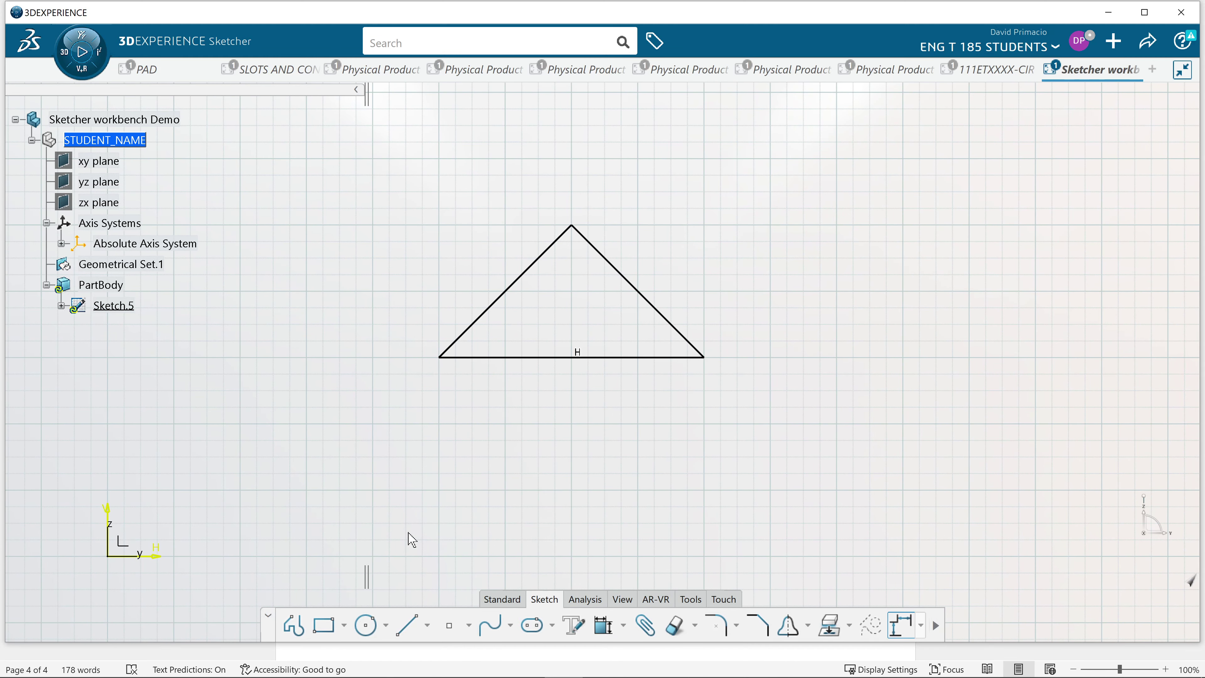
{"action": "left_click", "coordinate": [59, 663]}
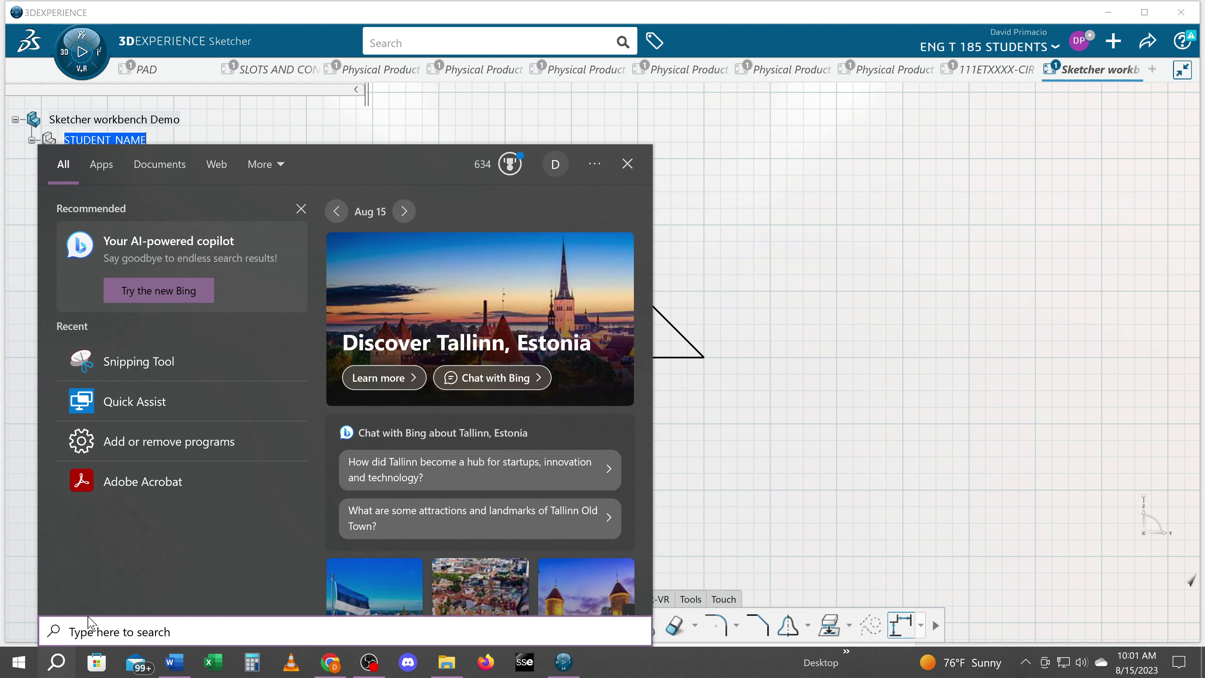
Launch Word via a 'wor' search, create a blank document, then bring up the Word document previews
{"action": "type", "text": "wor"}
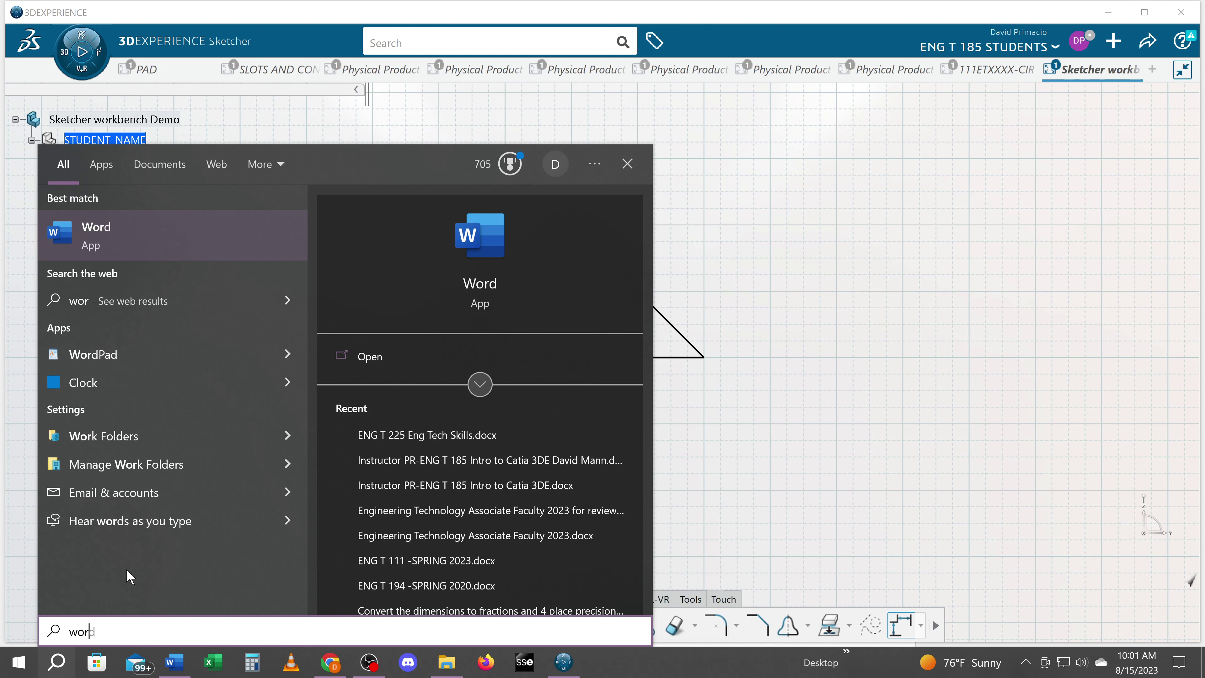
{"action": "left_click", "coordinate": [472, 263]}
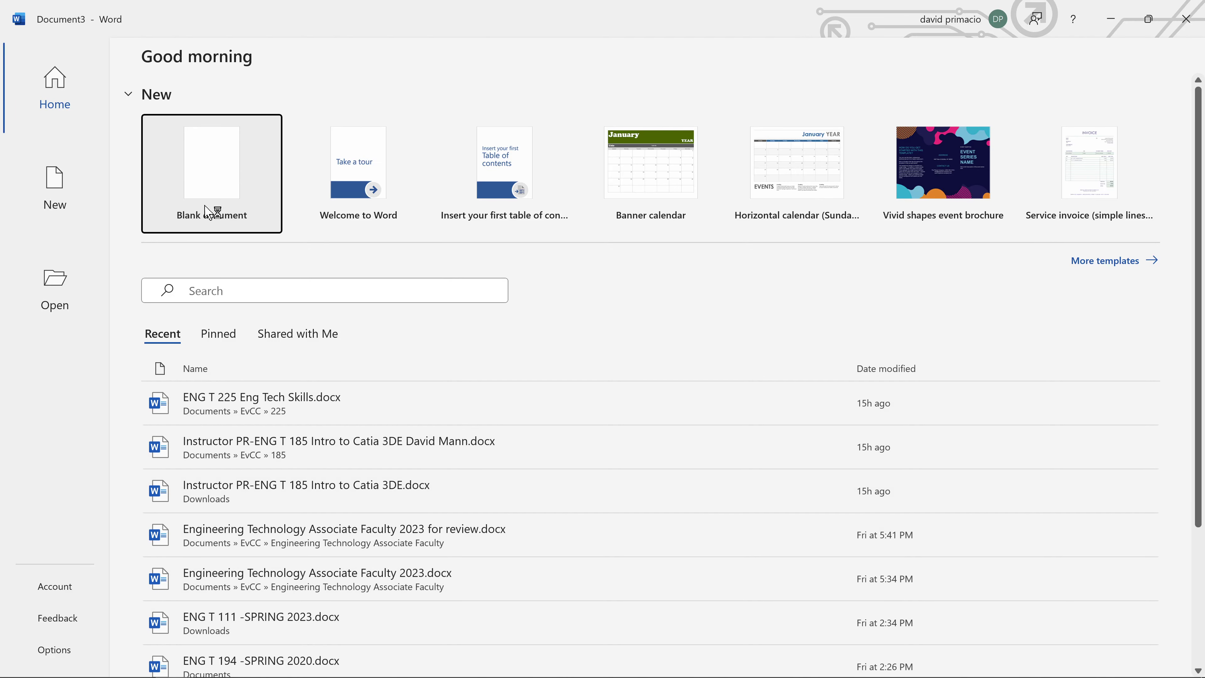
{"action": "left_click", "coordinate": [209, 192]}
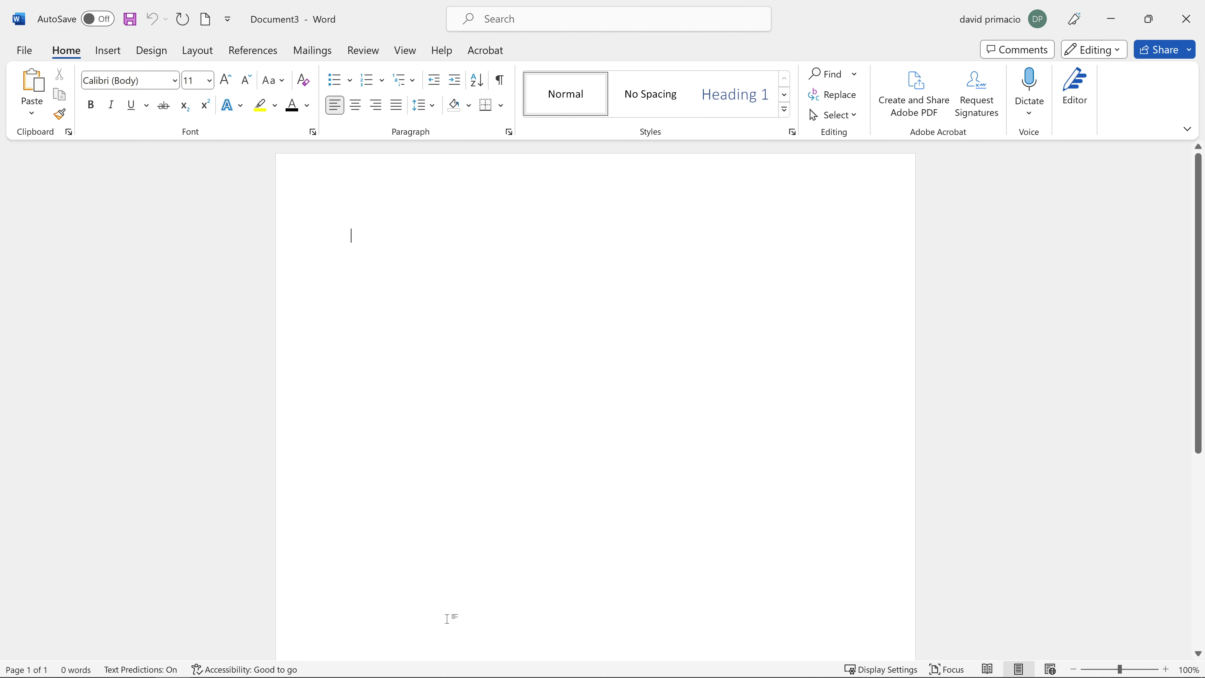
{"action": "mouse_move", "coordinate": [445, 664]}
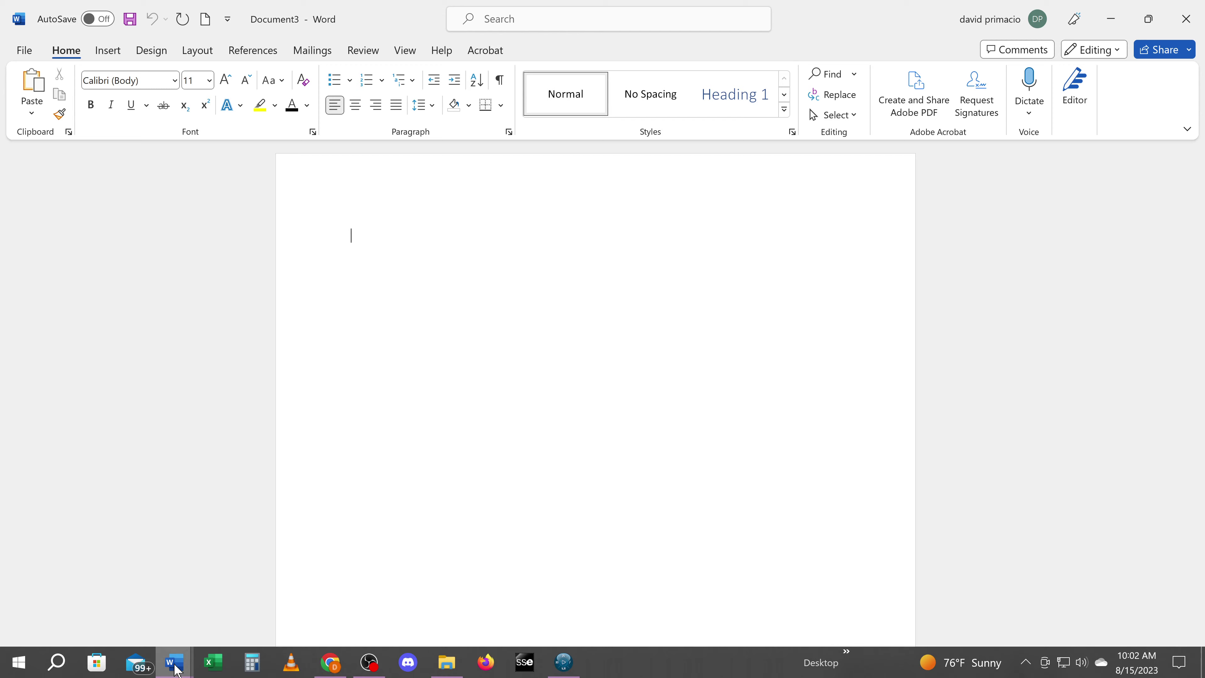
{"action": "left_click", "coordinate": [175, 660]}
Copy the 'Sketcher workbench' heading from Document1 and paste it into Document3
{"action": "left_click", "coordinate": [137, 626]}
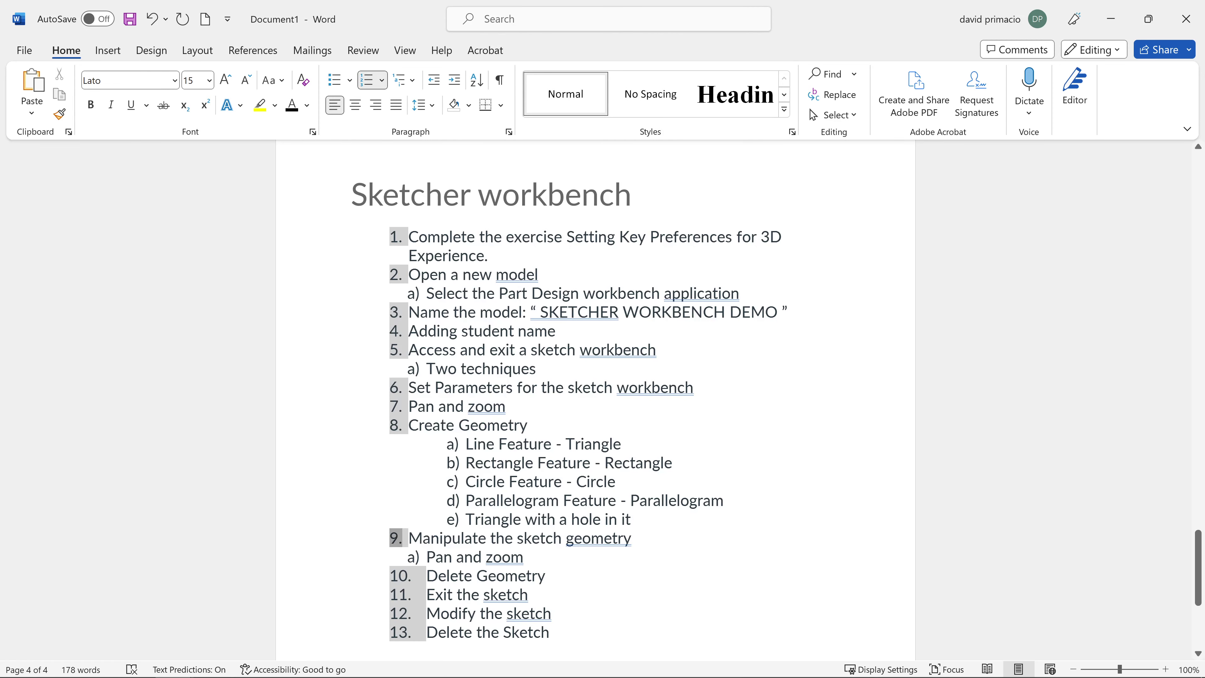
{"action": "left_click_drag", "start_coordinate": [633, 197], "coordinate": [356, 209]}
{"action": "key", "text": "ctrl+c"}
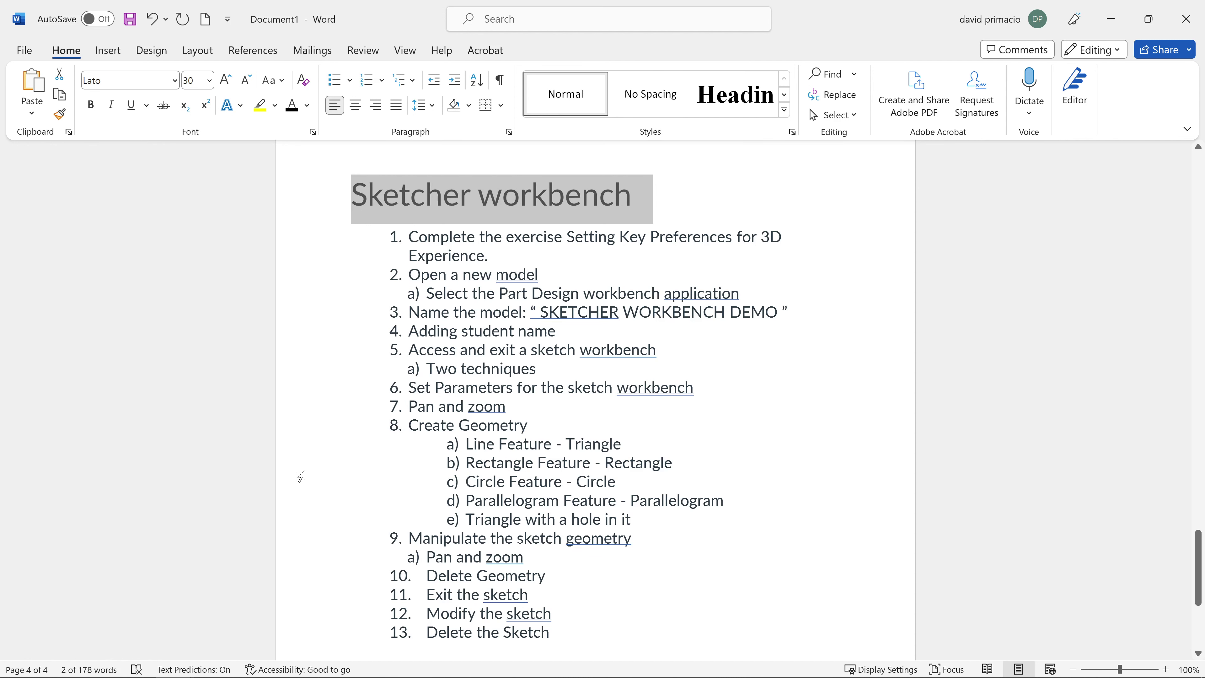
{"action": "key", "text": "alt+Tab"}
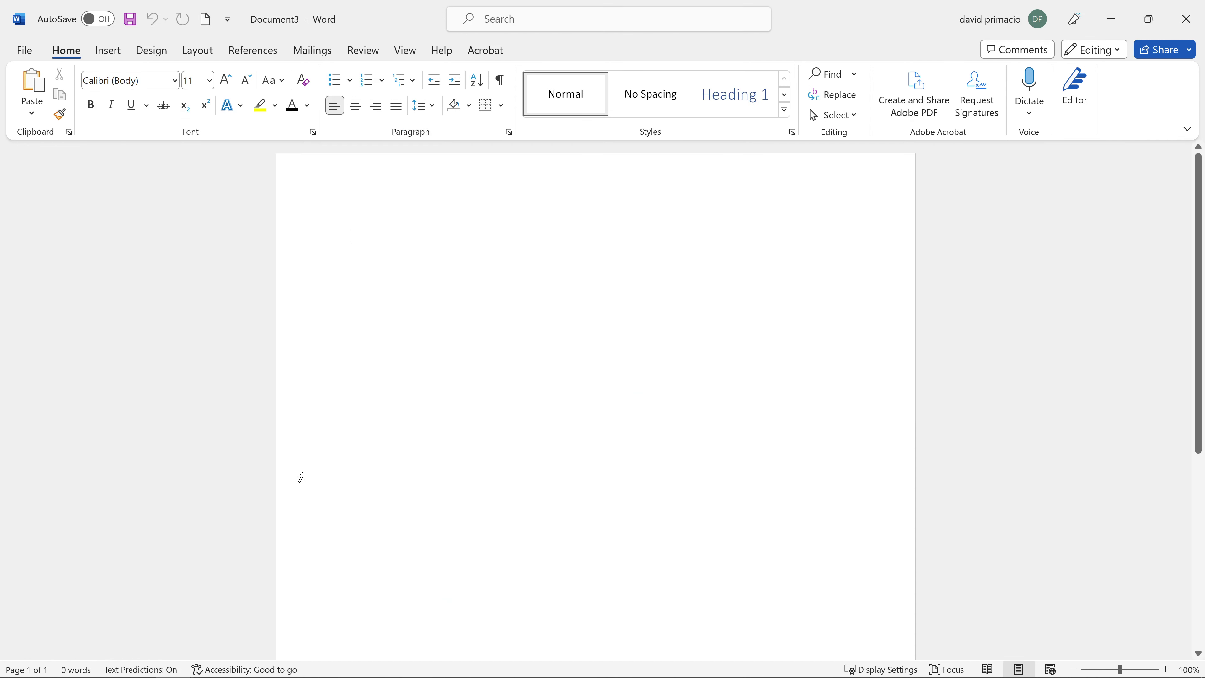
{"action": "key", "text": "ctrl+v"}
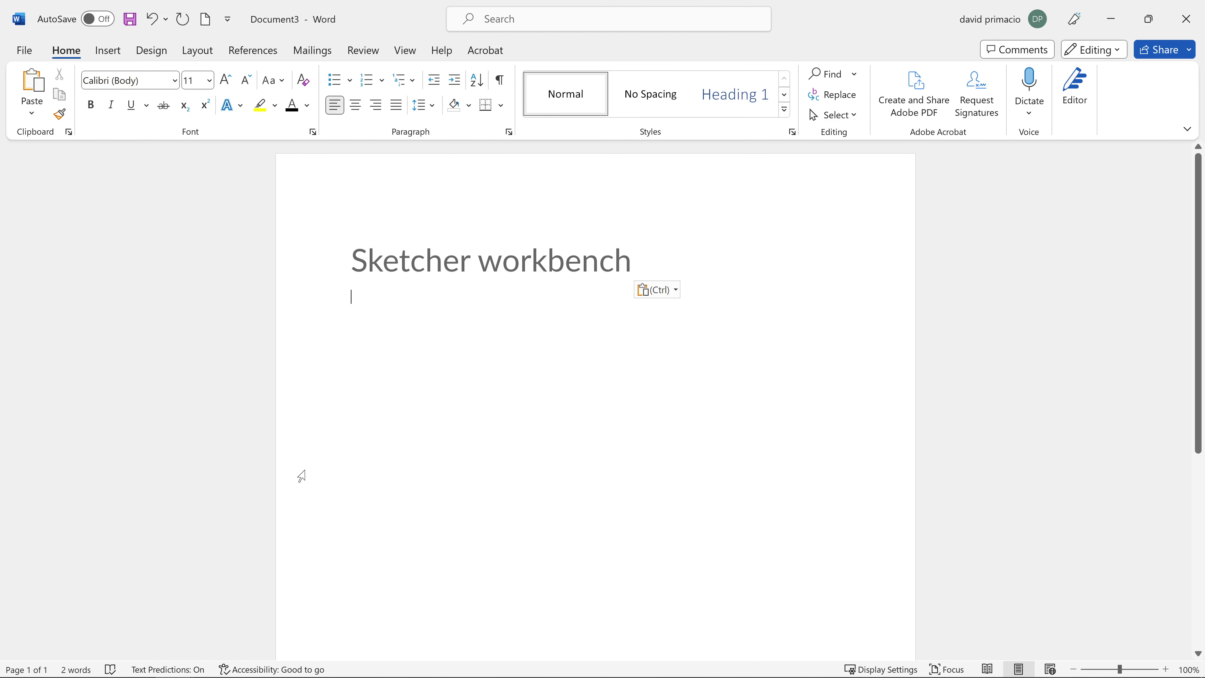
Type 'Demo 1' under the heading, then return to the 3DEXPERIENCE sketch
{"action": "type", "text": "desc"}
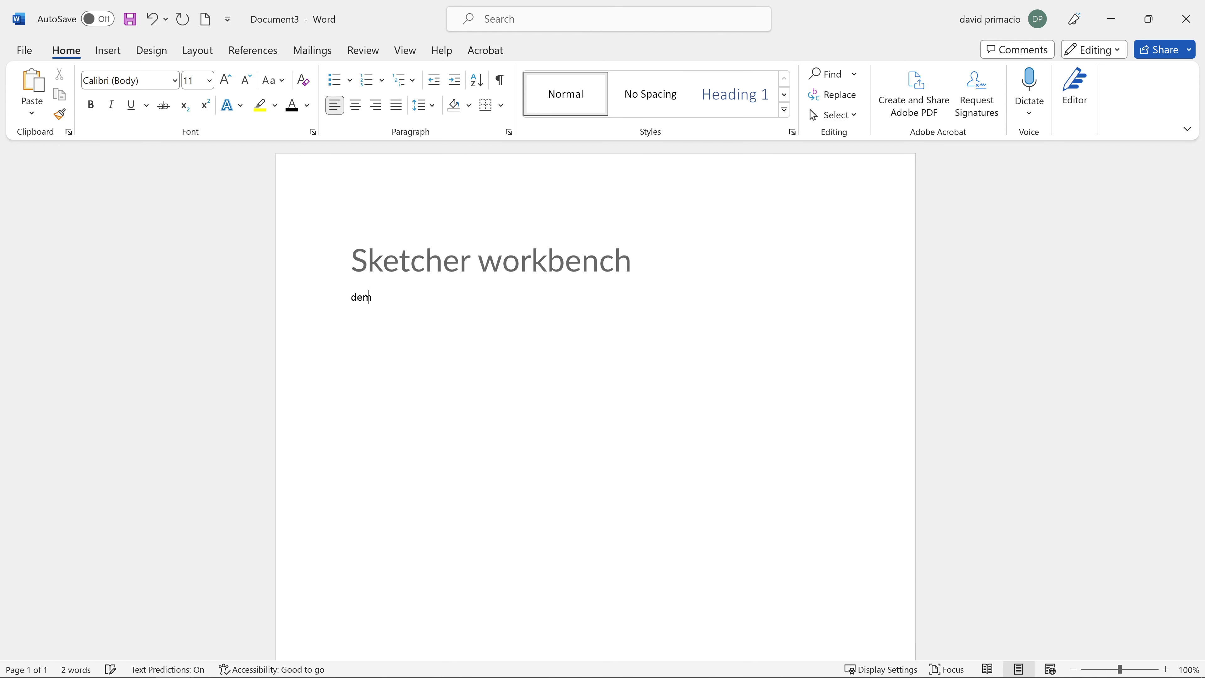
{"action": "key", "text": "Caps_Lock"}
{"action": "key", "text": "BackSpace"}
{"action": "key", "text": "BackSpace"}
{"action": "key", "text": "BackSpace"}
{"action": "key", "text": "BackSpace"}
{"action": "type", "text": "dE"}
{"action": "key", "text": "BackSpace"}
{"action": "key", "text": "BackSpace"}
{"action": "type", "text": "D"}
{"action": "key", "text": "Caps_Lock"}
{"action": "type", "text": "emo 1"}
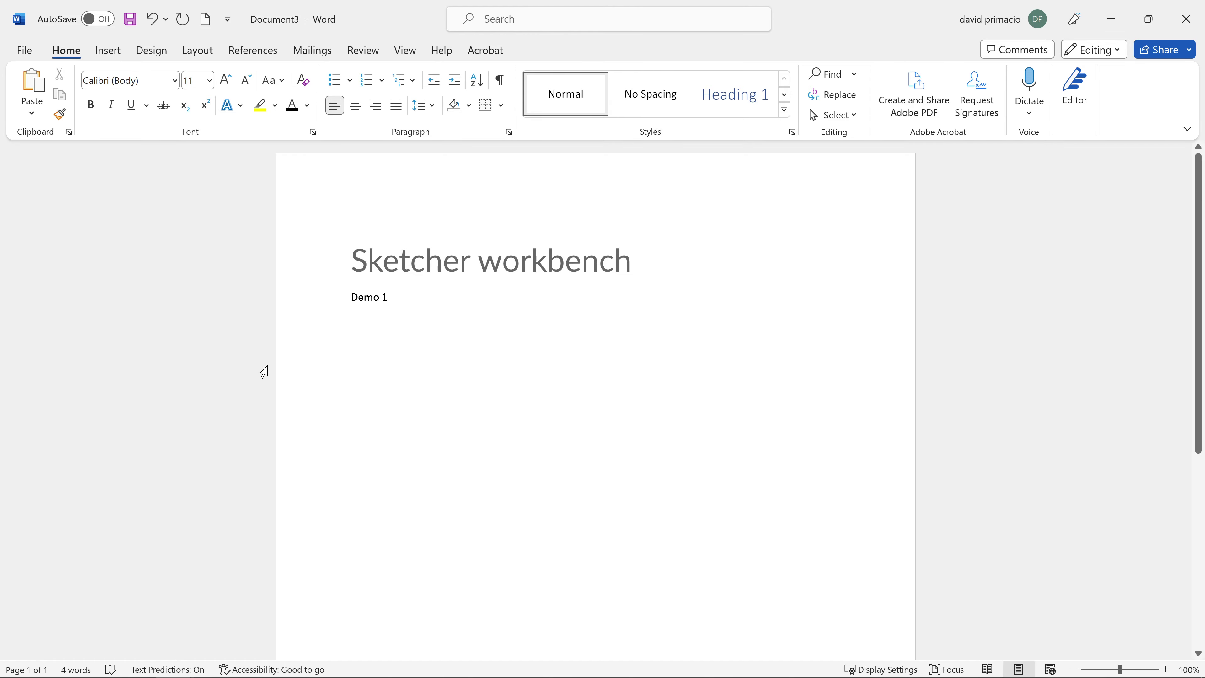
{"action": "left_click", "coordinate": [573, 666]}
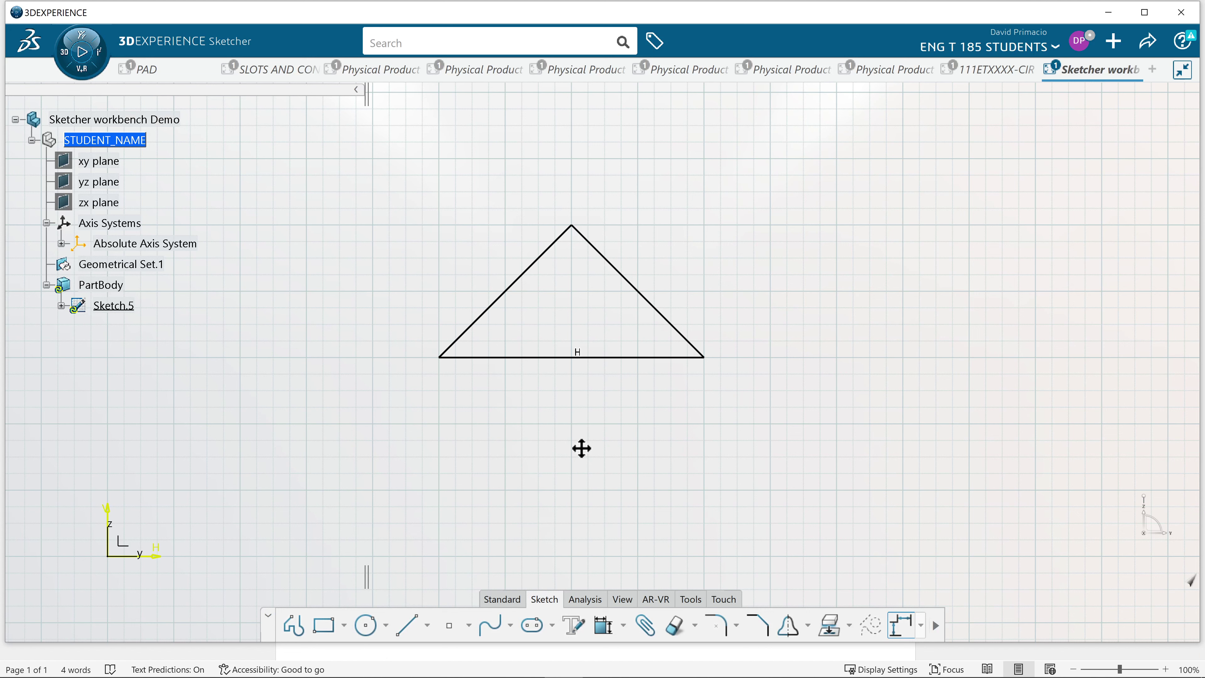
Save the triangle sketch with Ctrl+S and return to Word's Document3
{"action": "mouse_move", "coordinate": [582, 448]}
{"action": "middle_mouse_down"}
{"action": "mouse_move", "coordinate": [533, 489]}
{"action": "mouse_move", "coordinate": [535, 476]}
{"action": "mouse_move", "coordinate": [532, 495]}
{"action": "middle_mouse_up"}
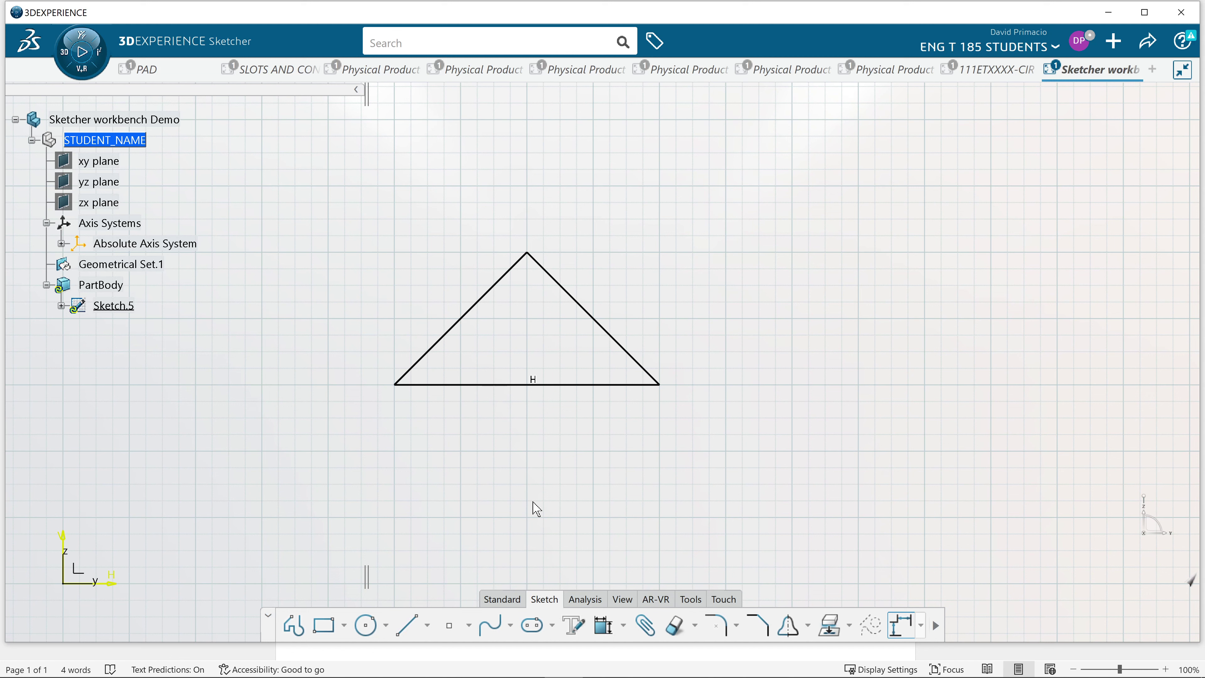
{"action": "key", "text": "ctrl+s"}
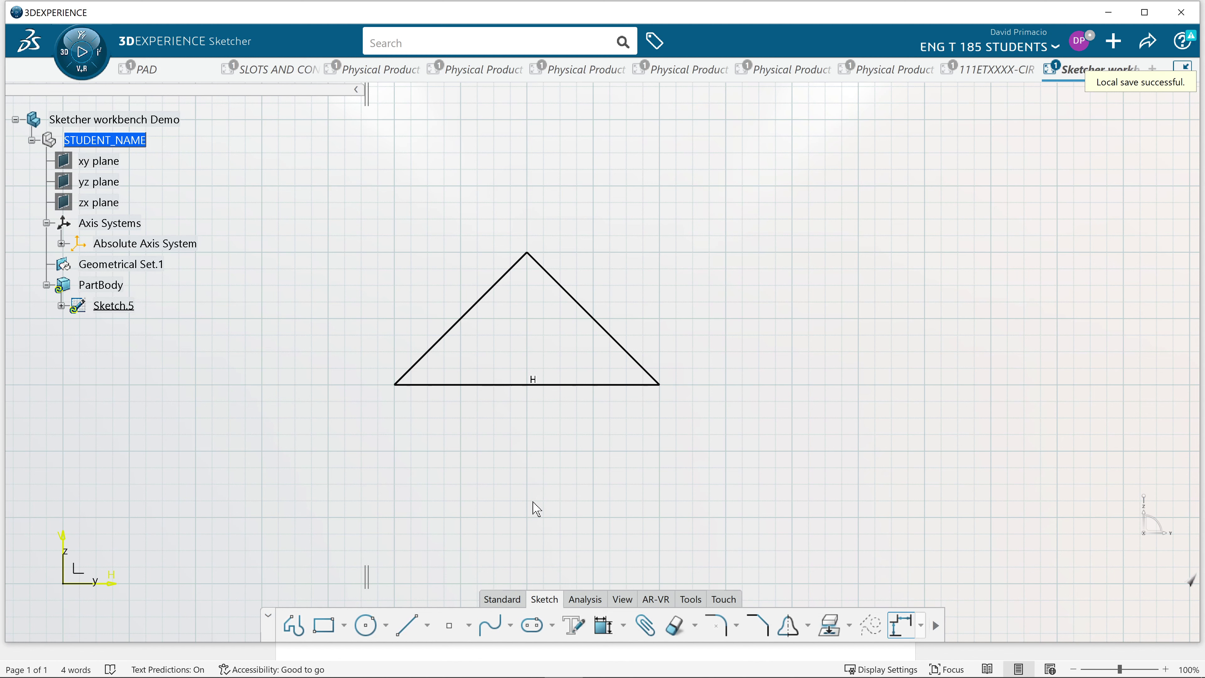
{"action": "key", "text": "alt+Tab"}
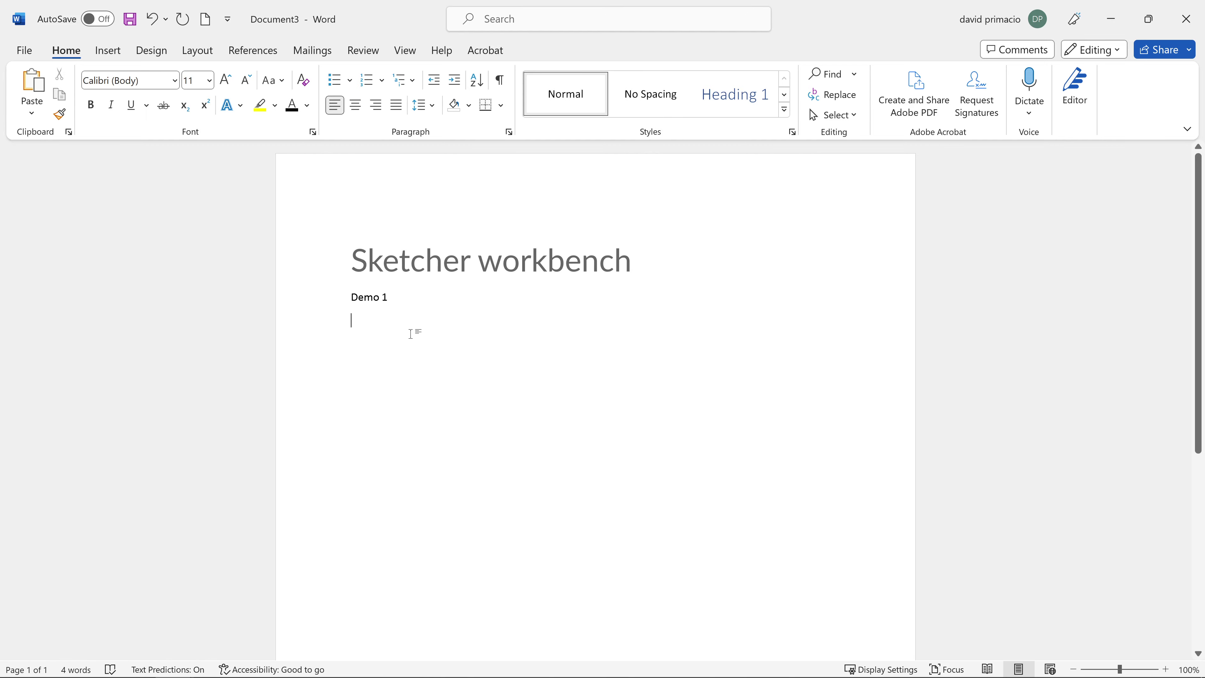
{"action": "key", "text": "alt+Tab"}
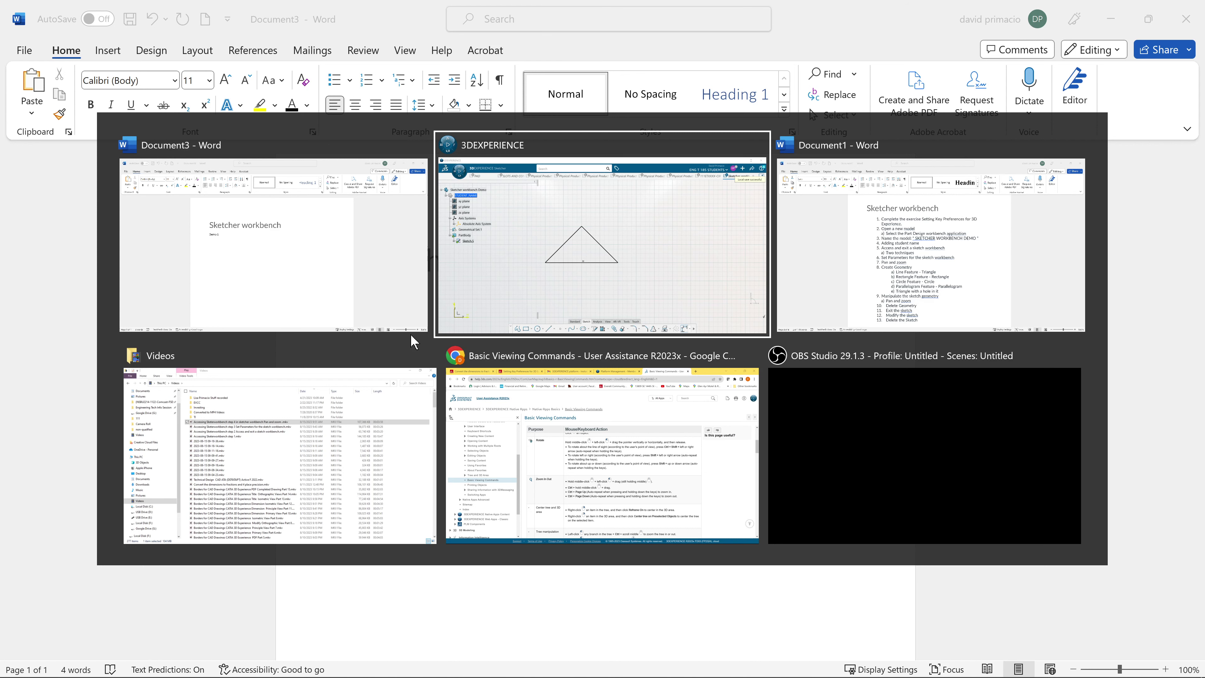
{"action": "key", "text": "alt+Tab"}
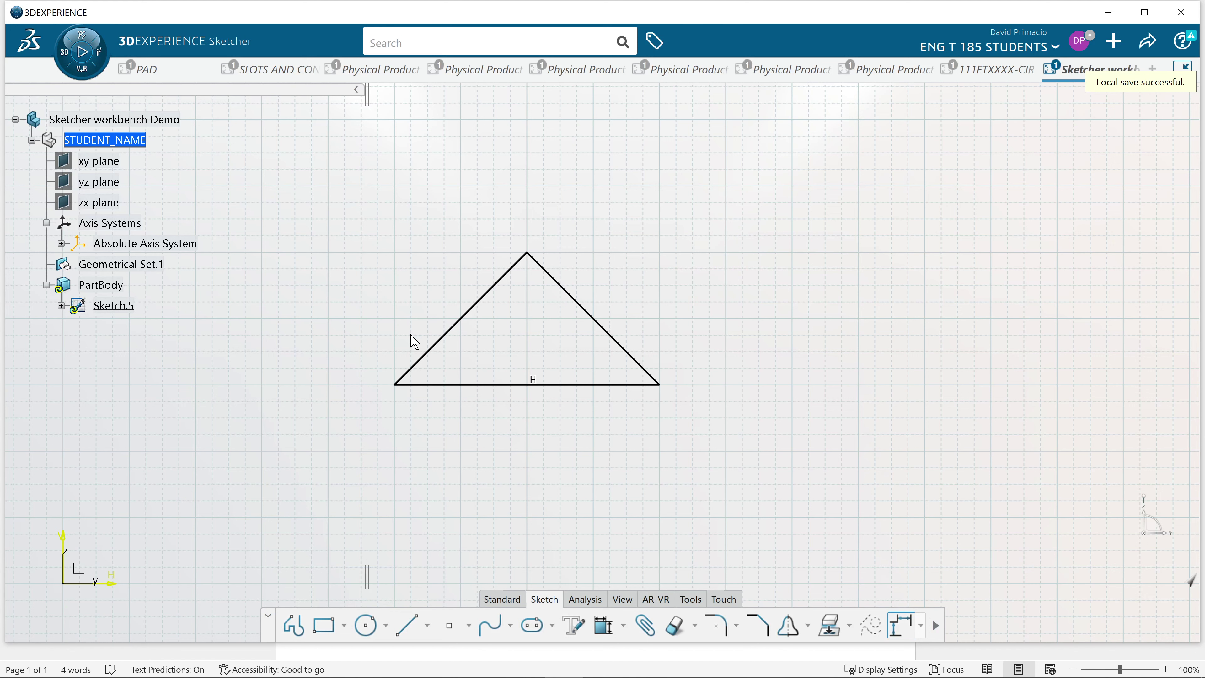
{"action": "key", "text": "alt+Tab"}
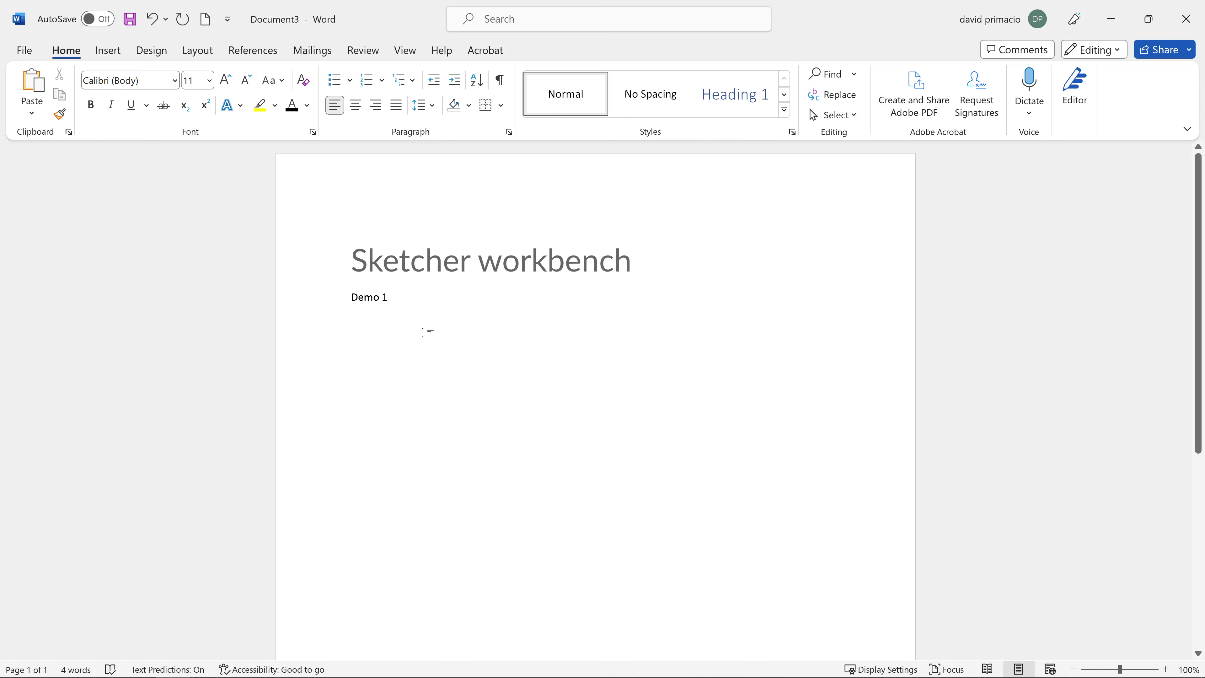
Insert a screenshot of the 3DEXPERIENCE window under 'Demo 1'
{"action": "left_click", "coordinate": [110, 52]}
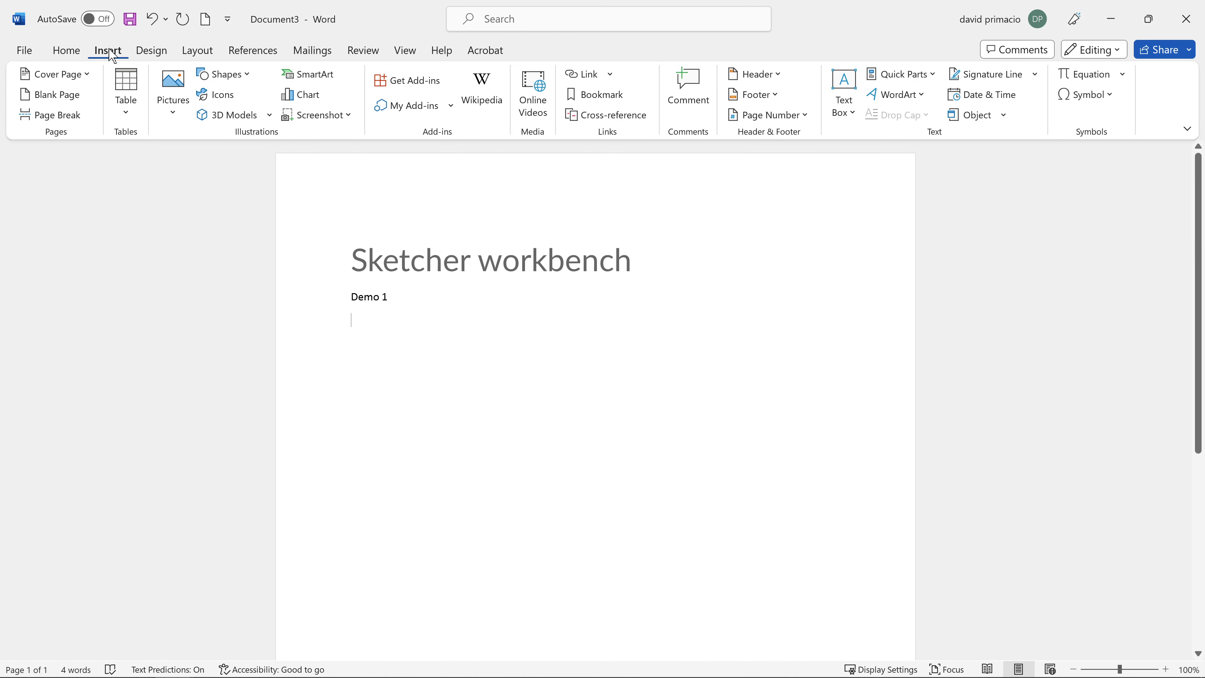
{"action": "left_click", "coordinate": [177, 111]}
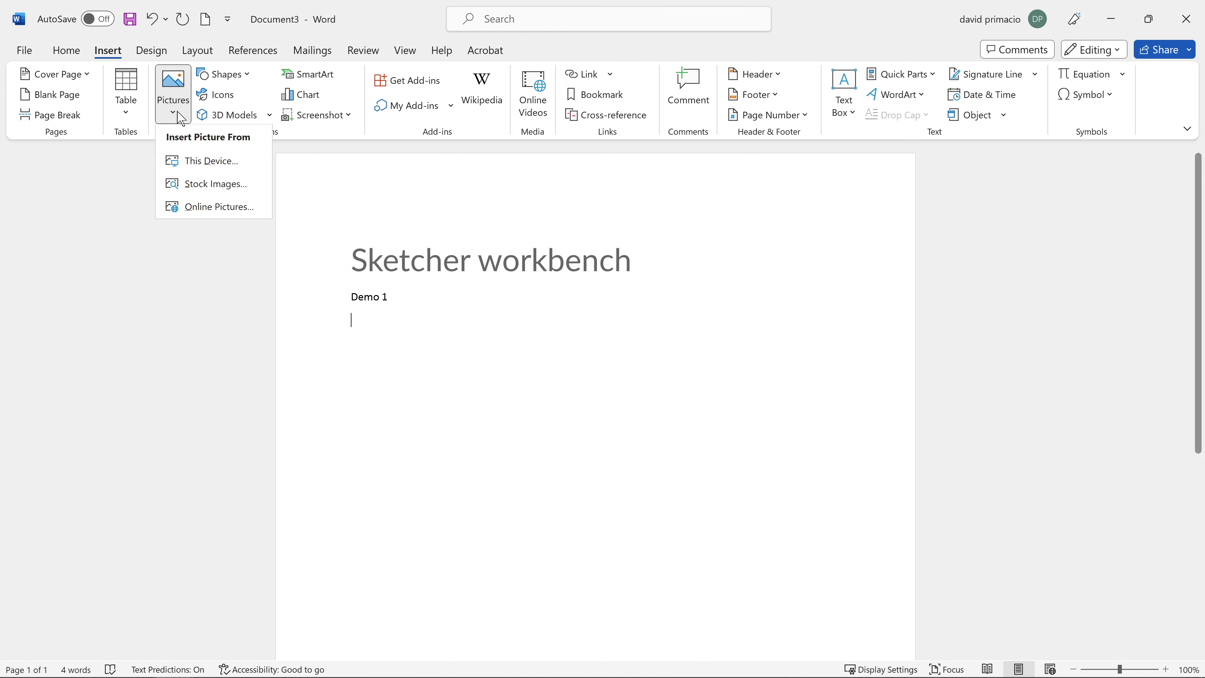
{"action": "left_click", "coordinate": [345, 116]}
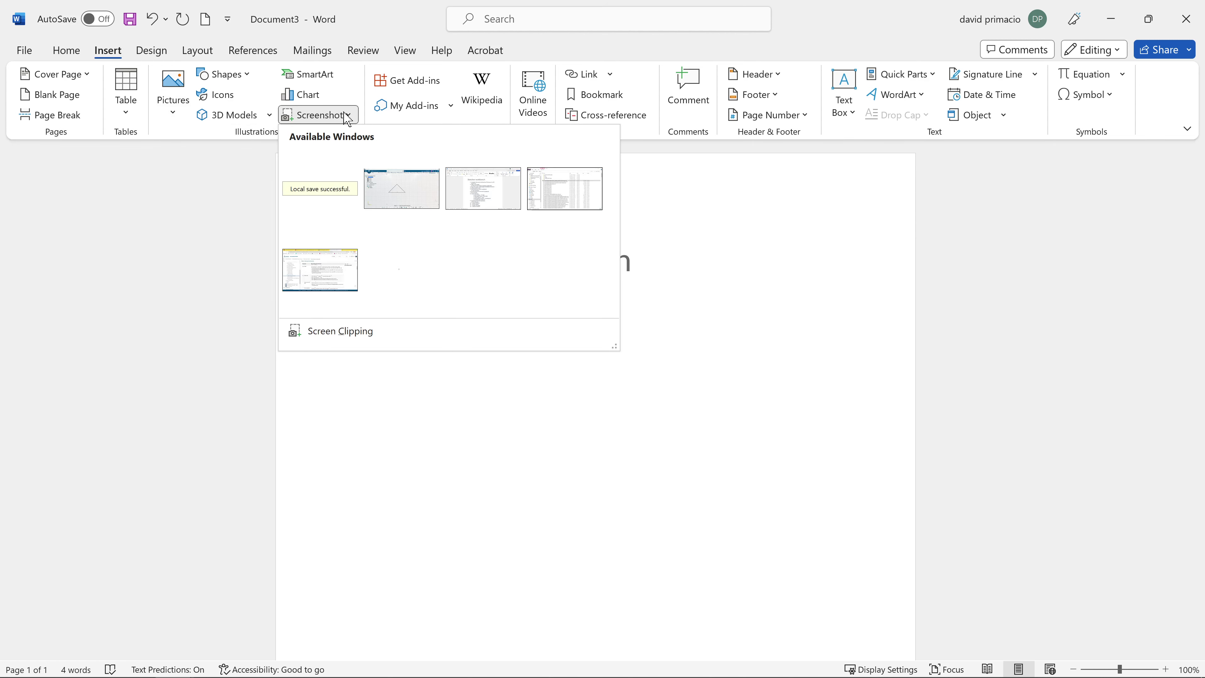
{"action": "left_click", "coordinate": [390, 205]}
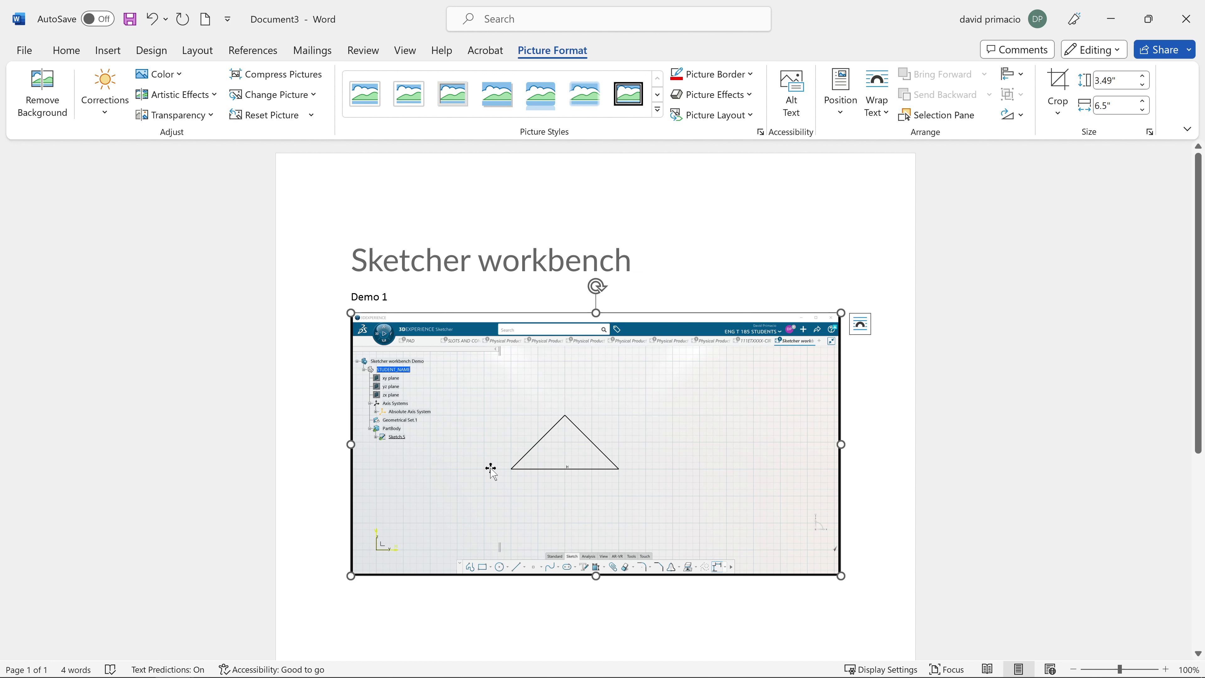
Add a 'Demo 2' line and an empty line below the screenshot
{"action": "left_click_drag", "start_coordinate": [491, 469], "coordinate": [492, 470]}
{"action": "key", "text": "End"}
{"action": "key", "text": "Return"}
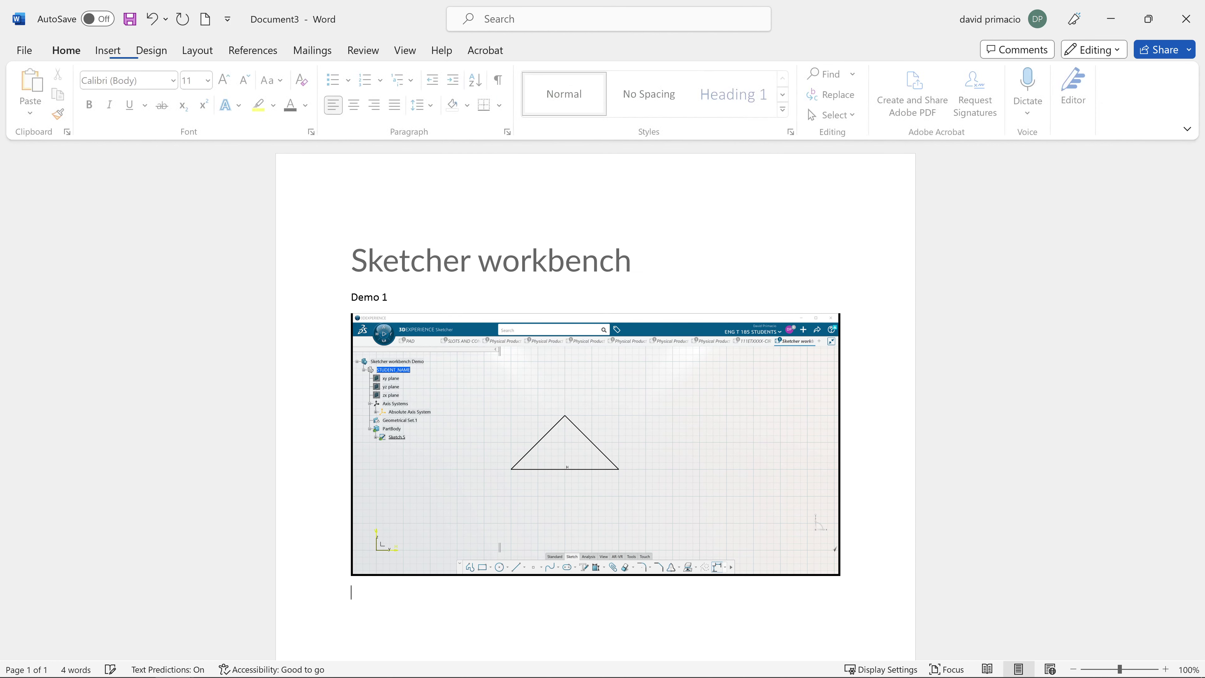
{"action": "type", "text": "Demo 2"}
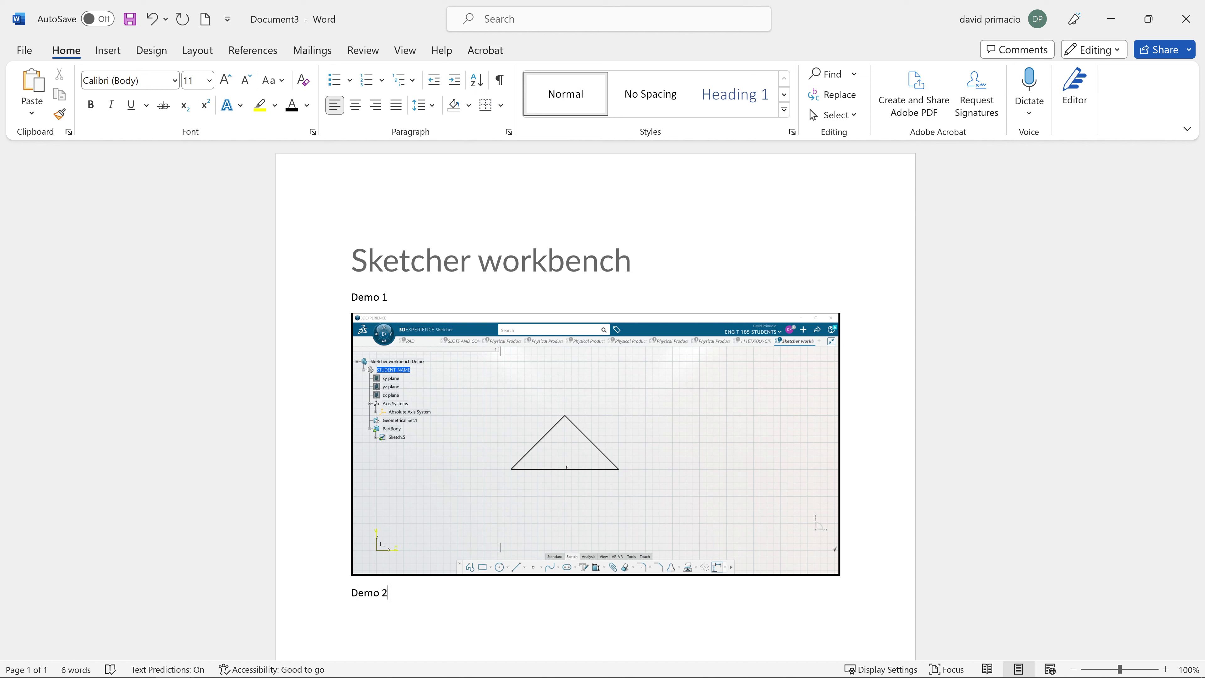
{"action": "key", "text": "Return"}
{"action": "scroll", "coordinate": [488, 470], "scroll_direction": "down", "scroll_amount": 2}
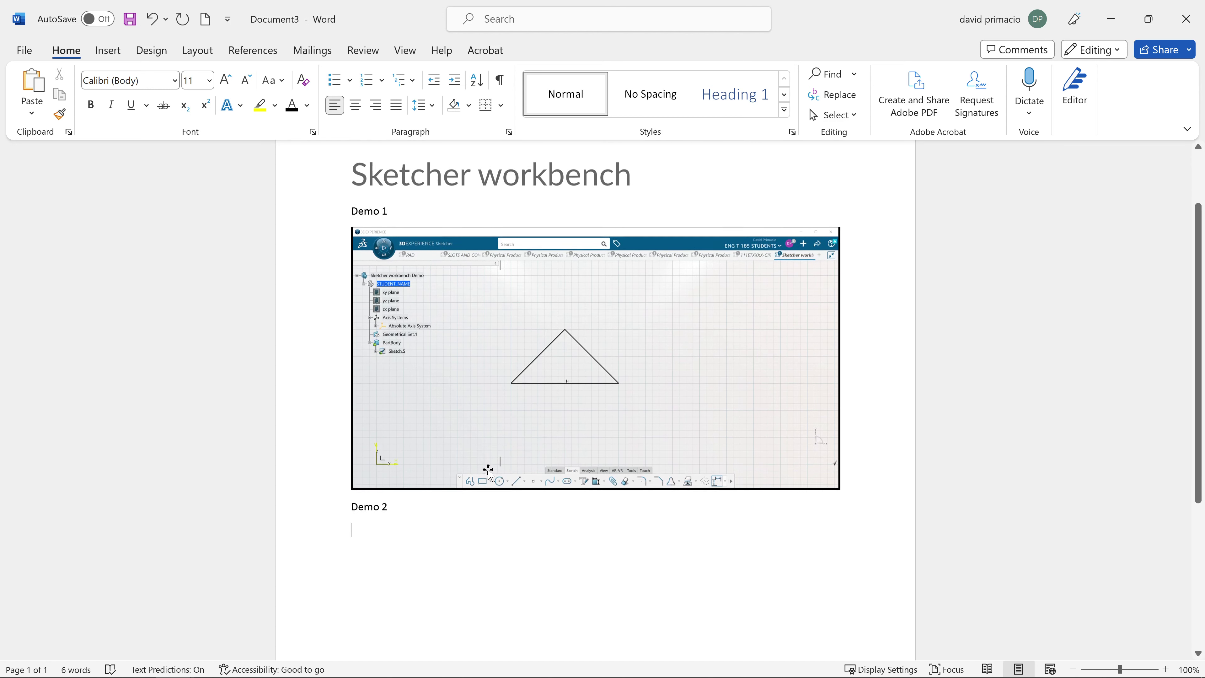